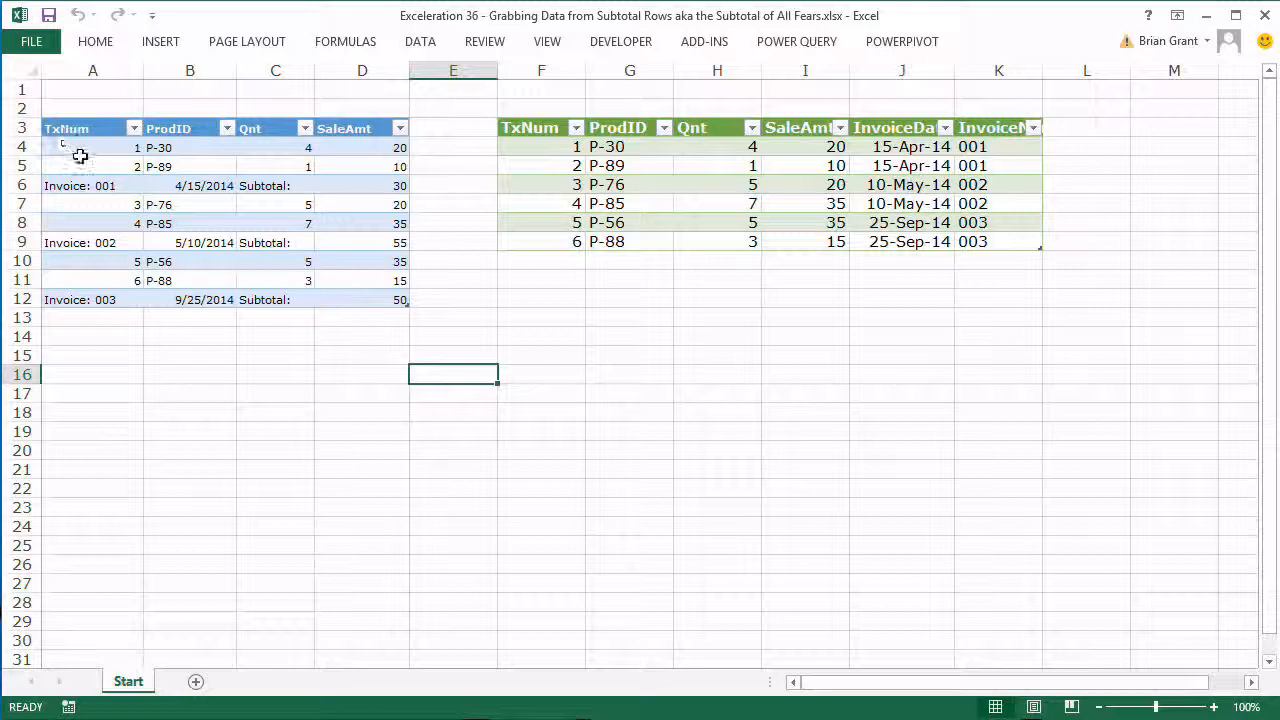
drag(70, 146, 400, 300)
click(105, 190)
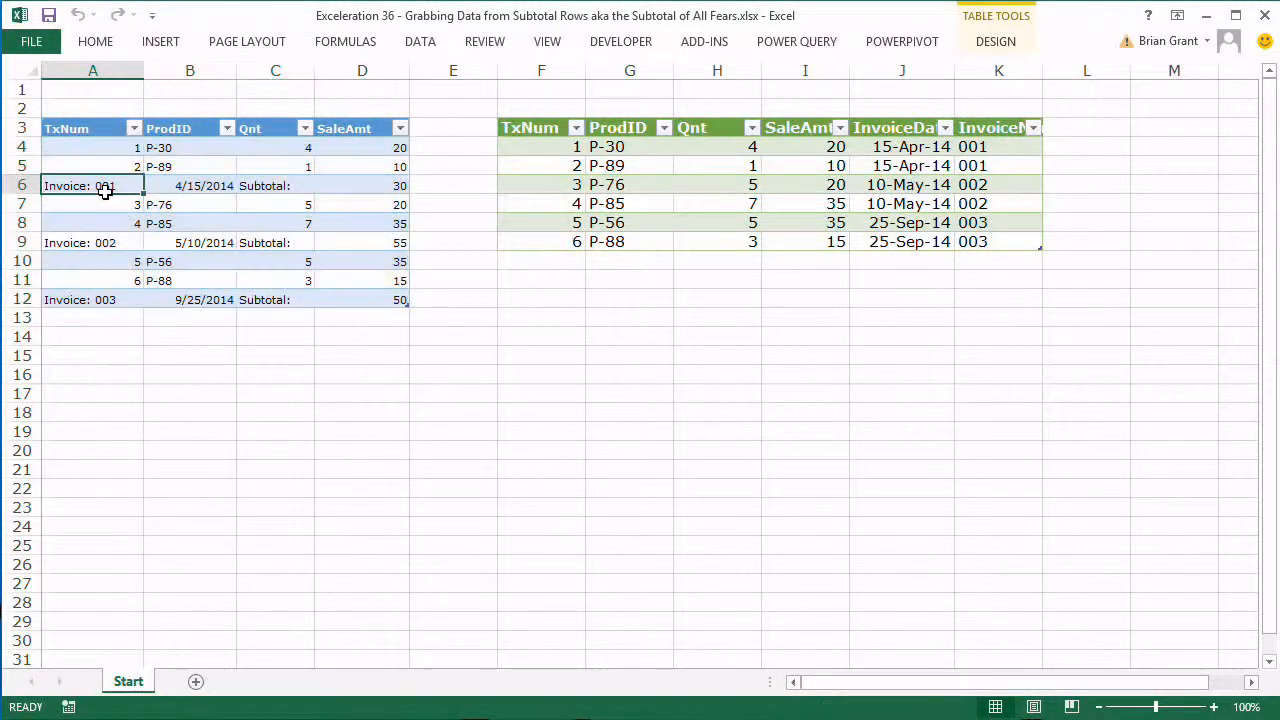
mouse_move(347, 177)
mouse_down()
mouse_move(129, 186)
mouse_move(249, 151)
mouse_move(337, 151)
mouse_move(335, 168)
mouse_up()
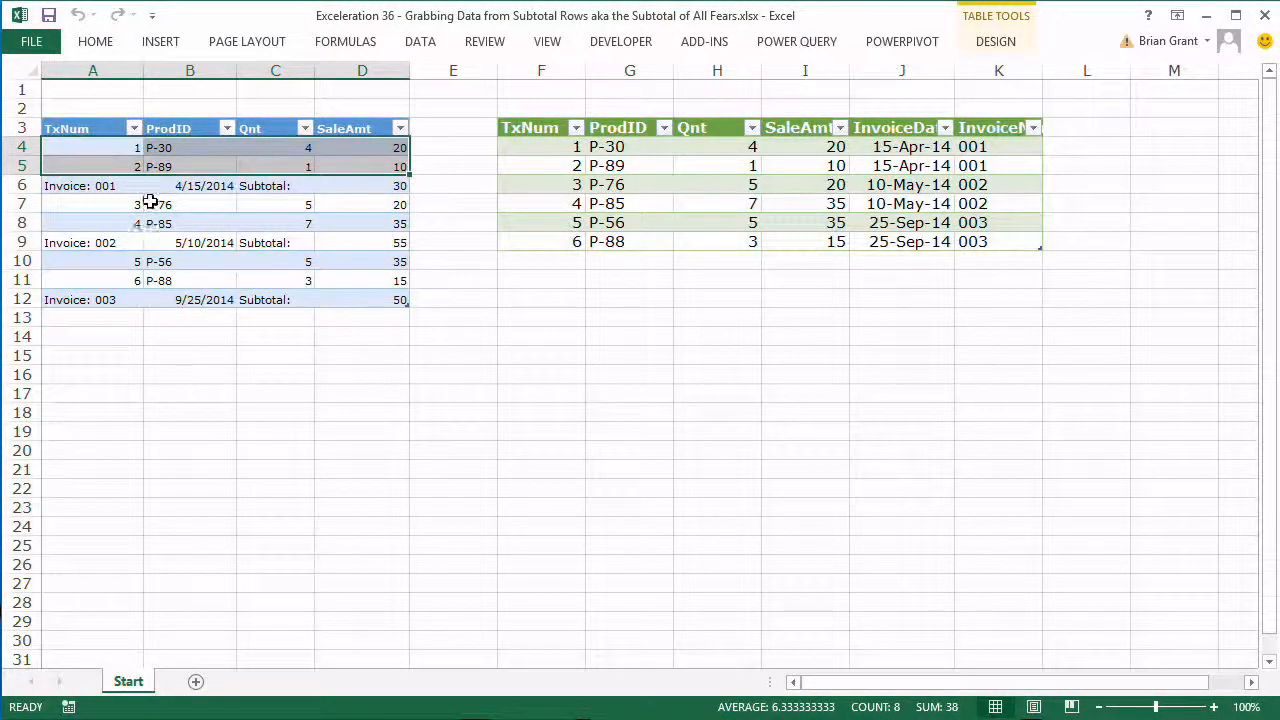
drag(89, 186, 345, 190)
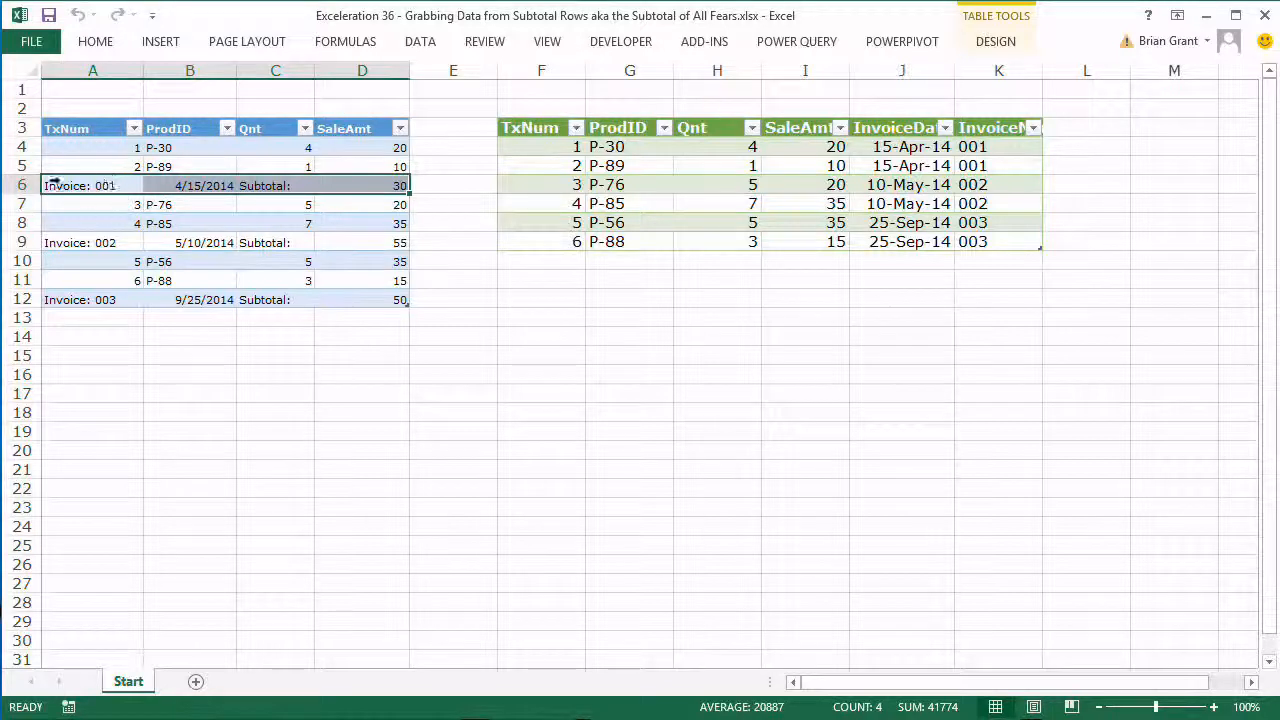
click(107, 207)
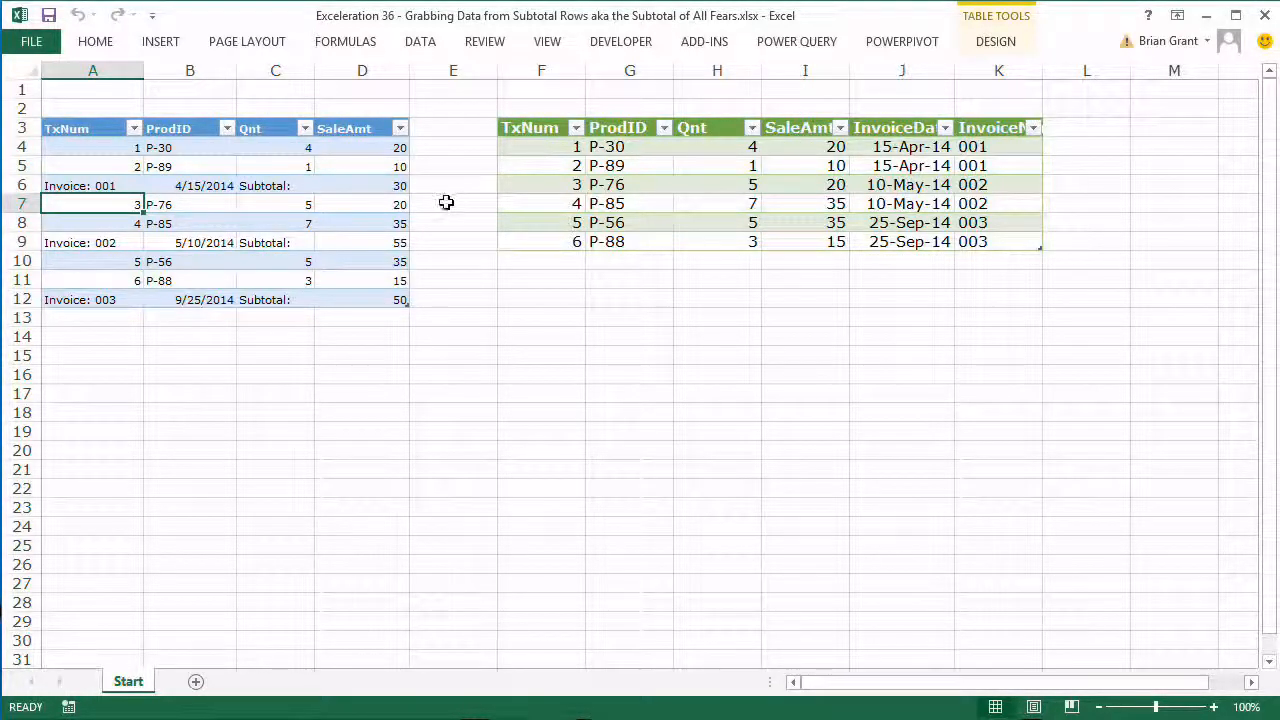
- Import Data 36.csv from the Exceleration 36 folder into the Power Query editor as a new CSV query
click(810, 44)
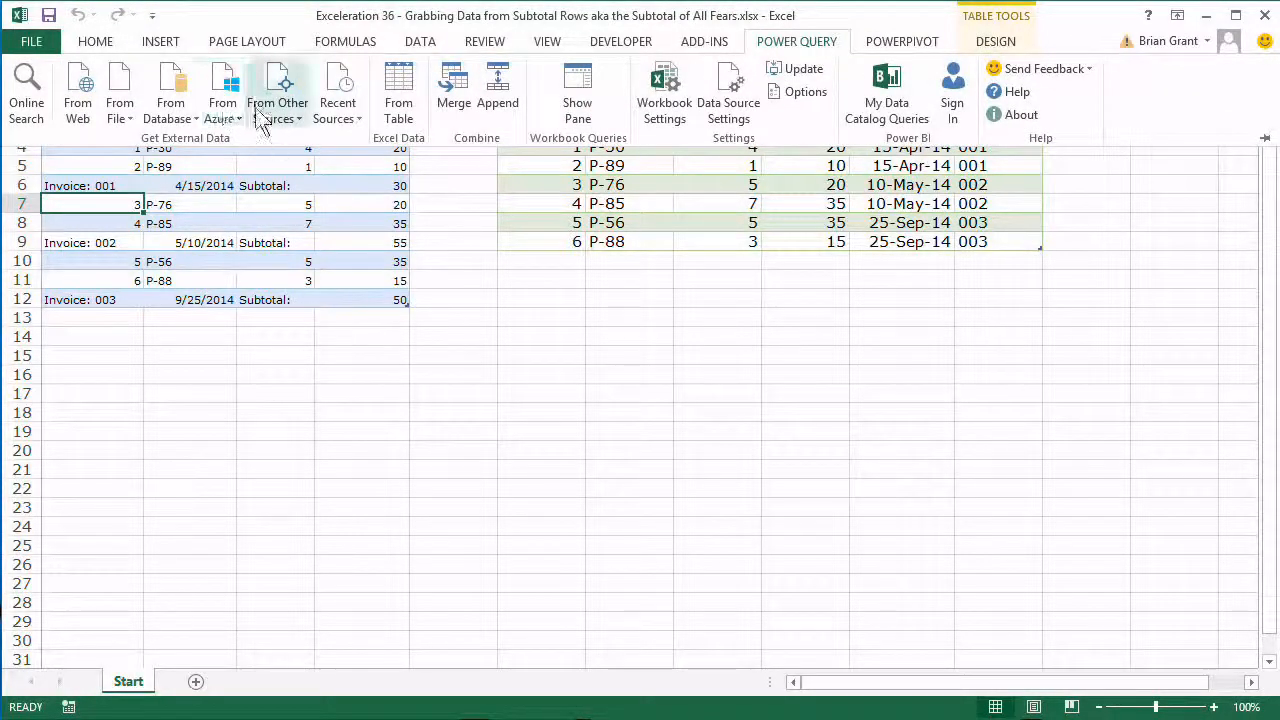
click(127, 102)
click(188, 213)
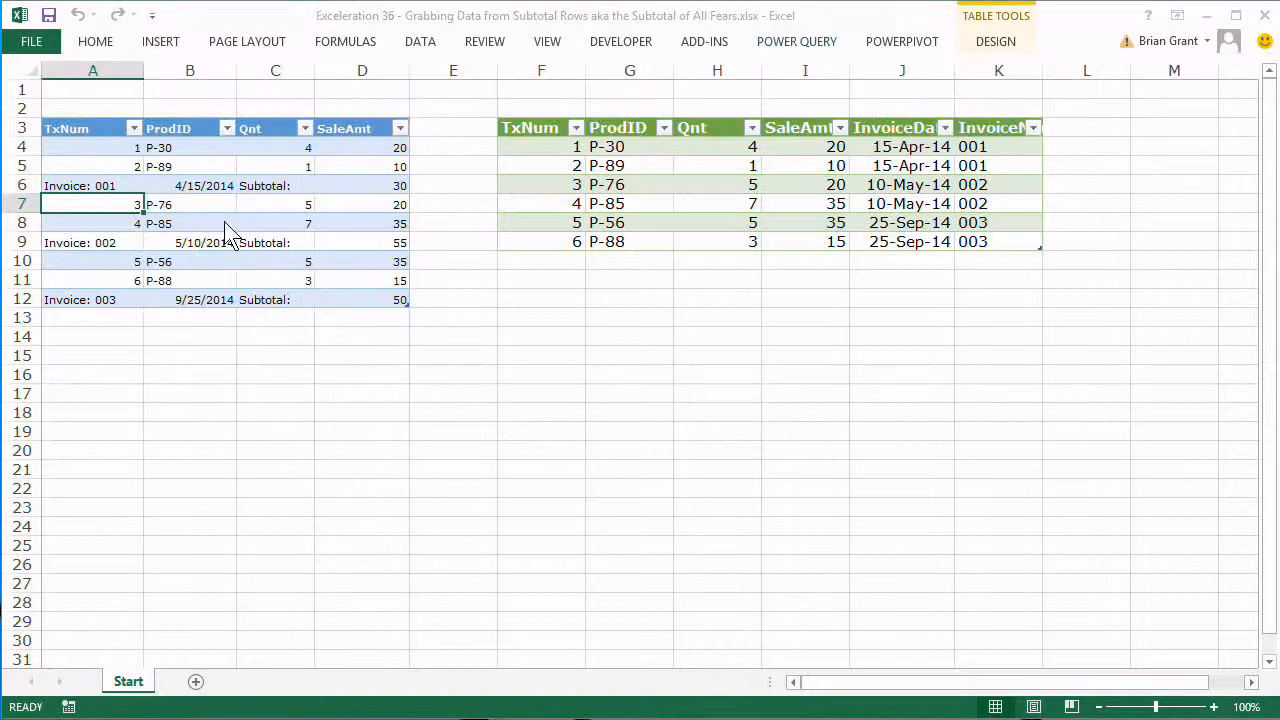
click(262, 150)
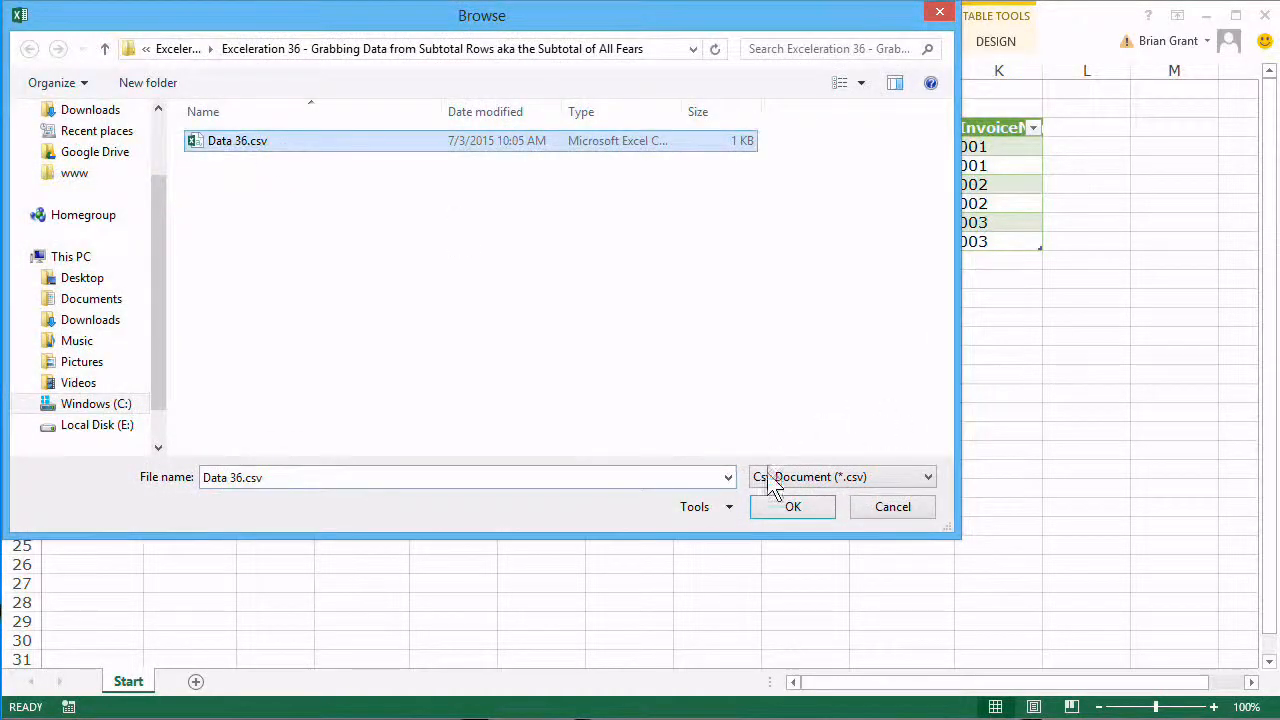
click(783, 512)
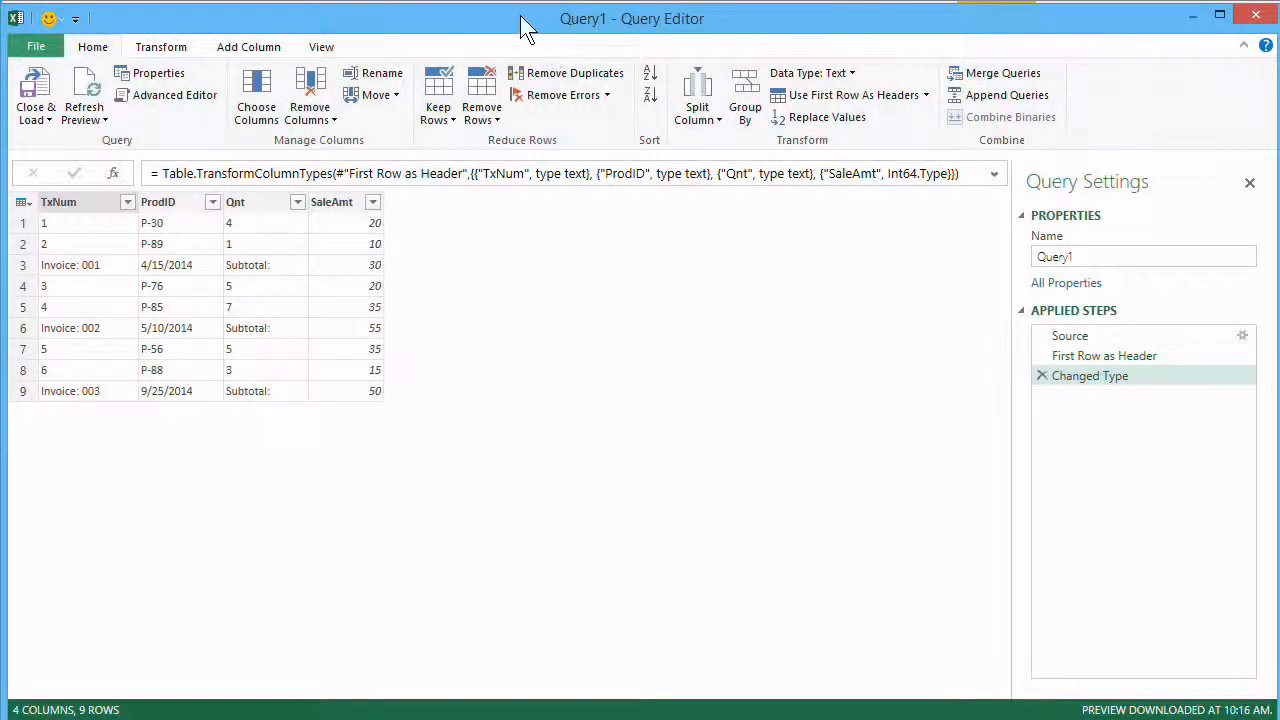
drag(523, 29, 520, 15)
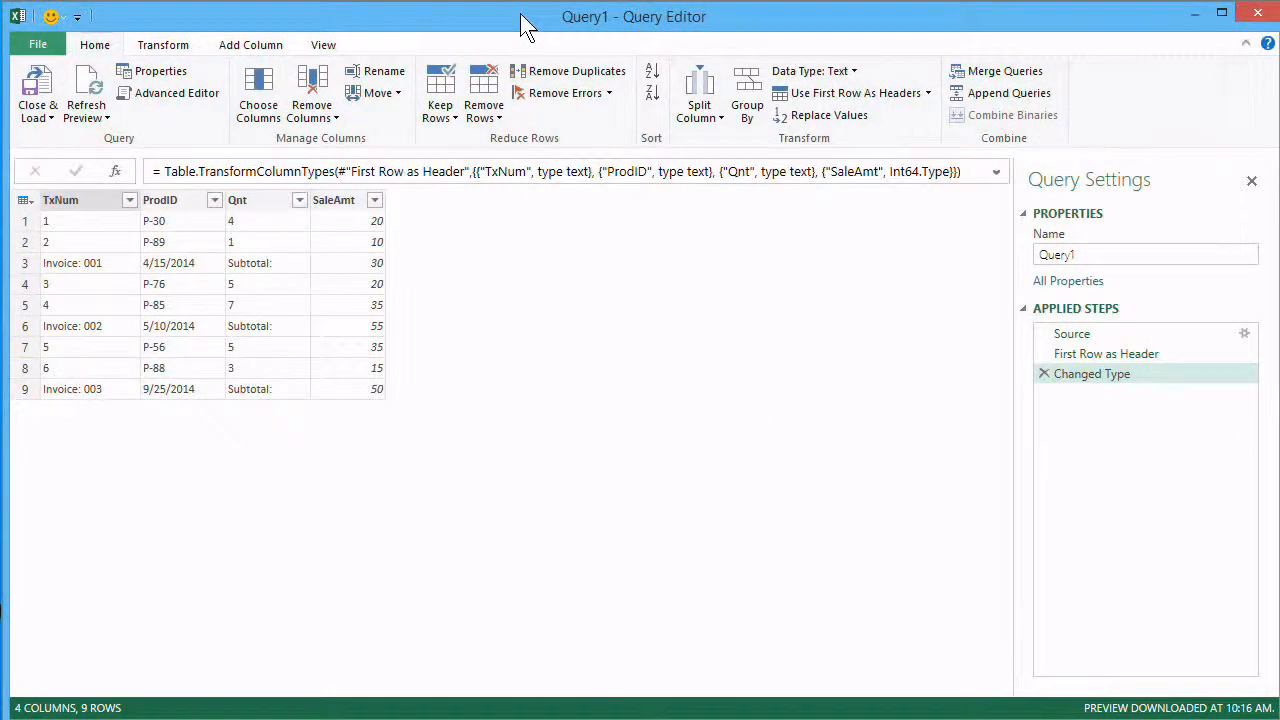
- Rename the query as qryCleanGroupedData
double_click(1080, 255)
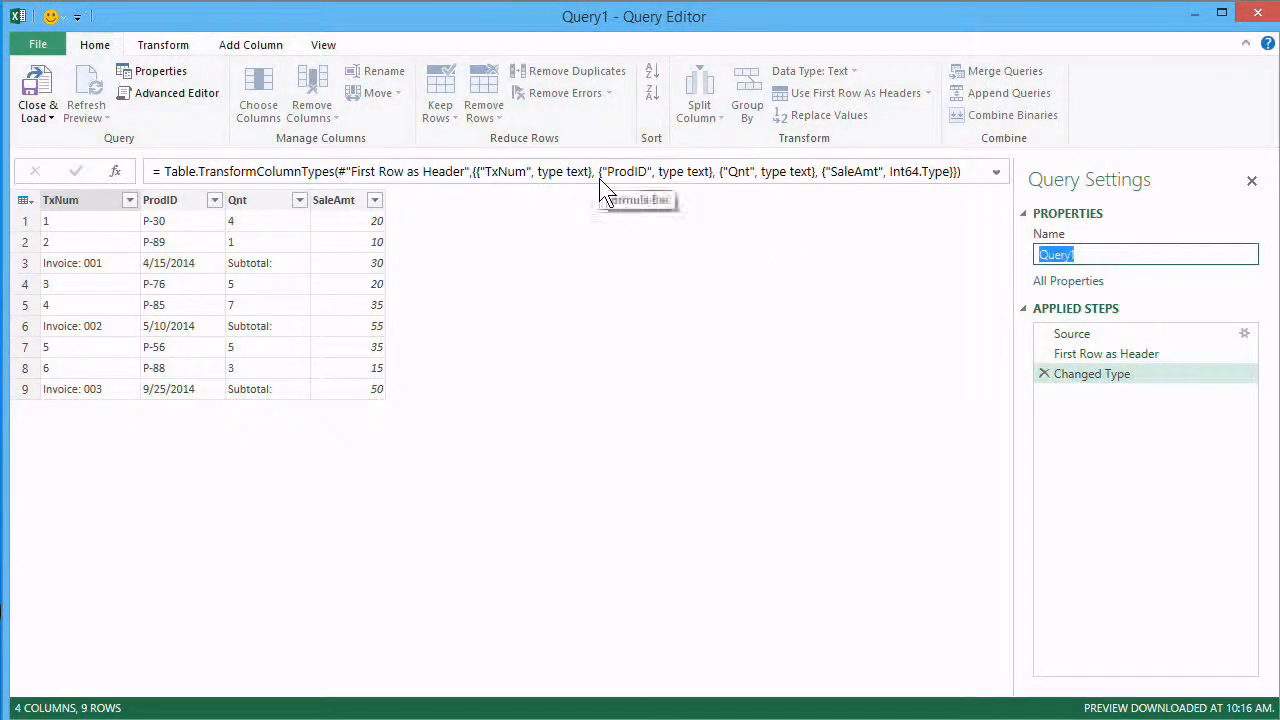
text(qry)
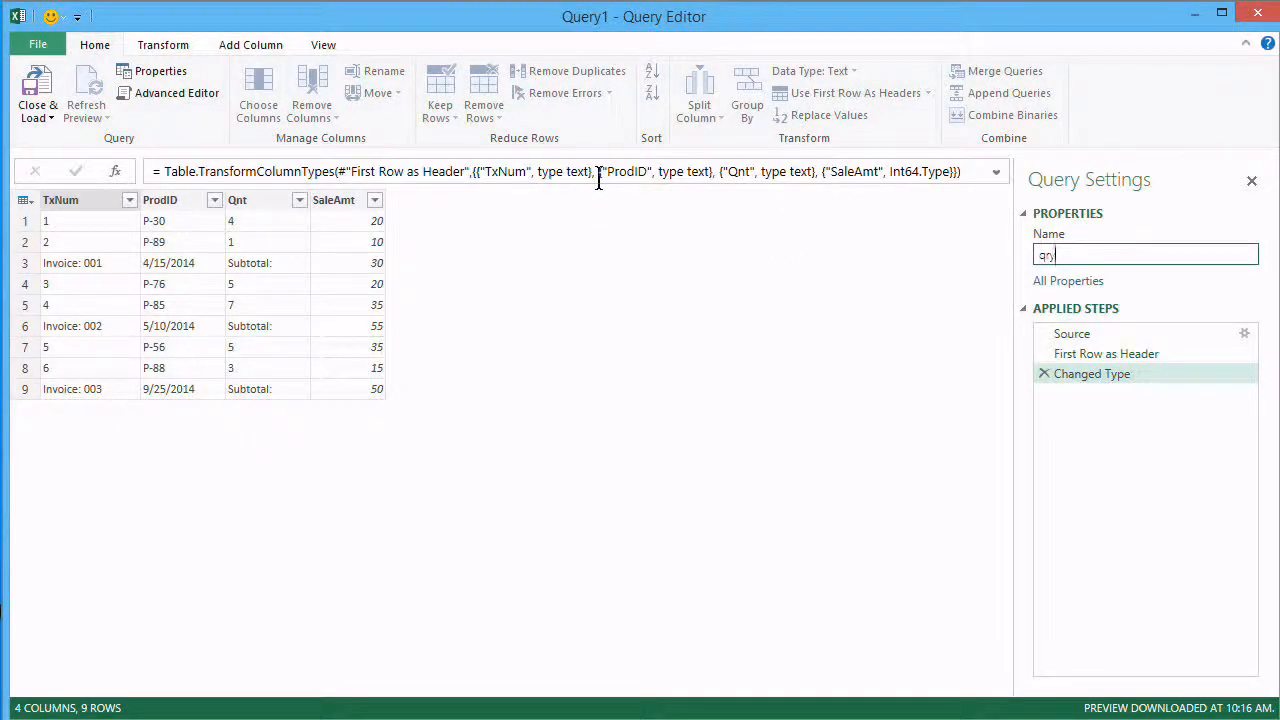
text(CleanGroupedData)
key(Return)
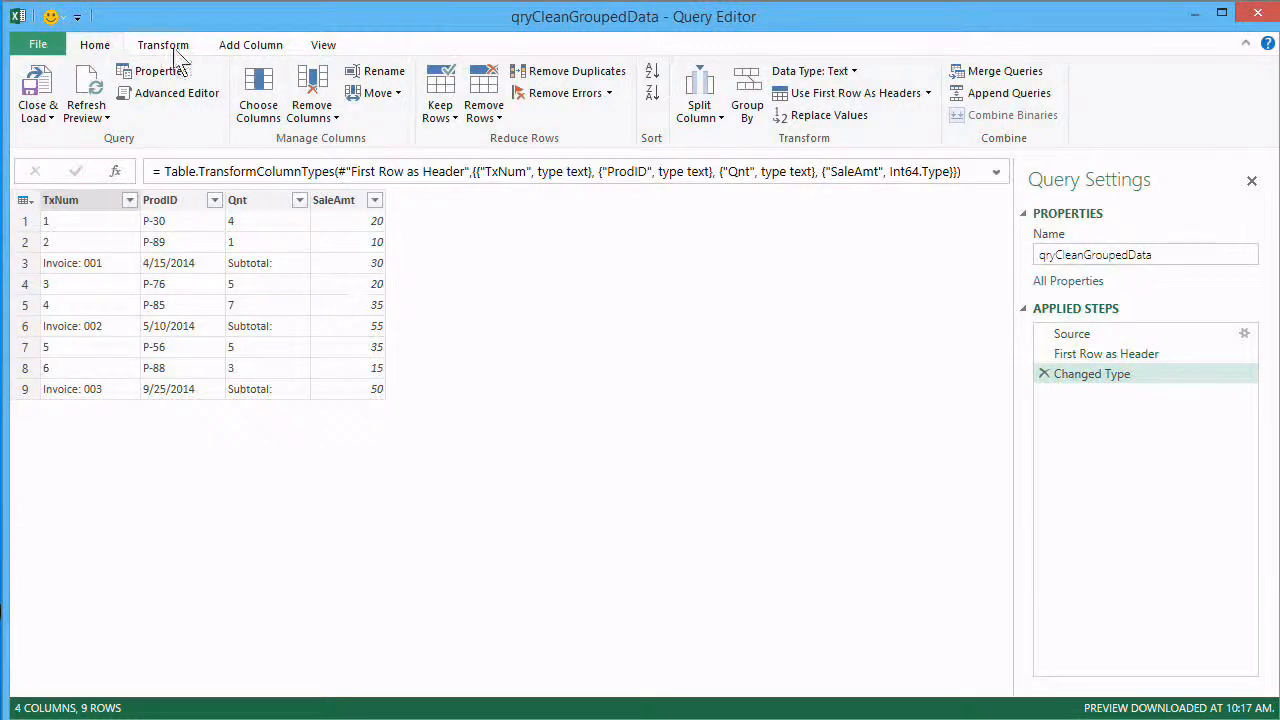
- Start a custom column named IsSubtotal with the formula Text.Contains( [TxNum], "Invoice: " )
click(258, 43)
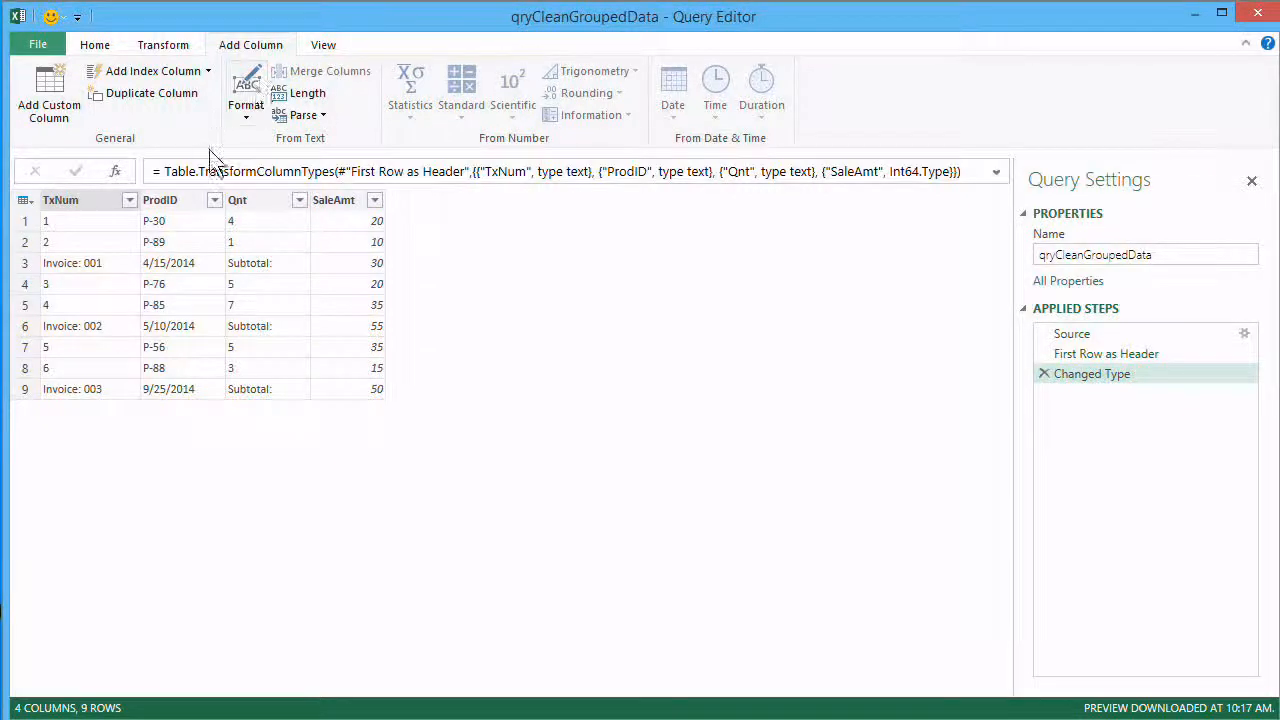
click(60, 95)
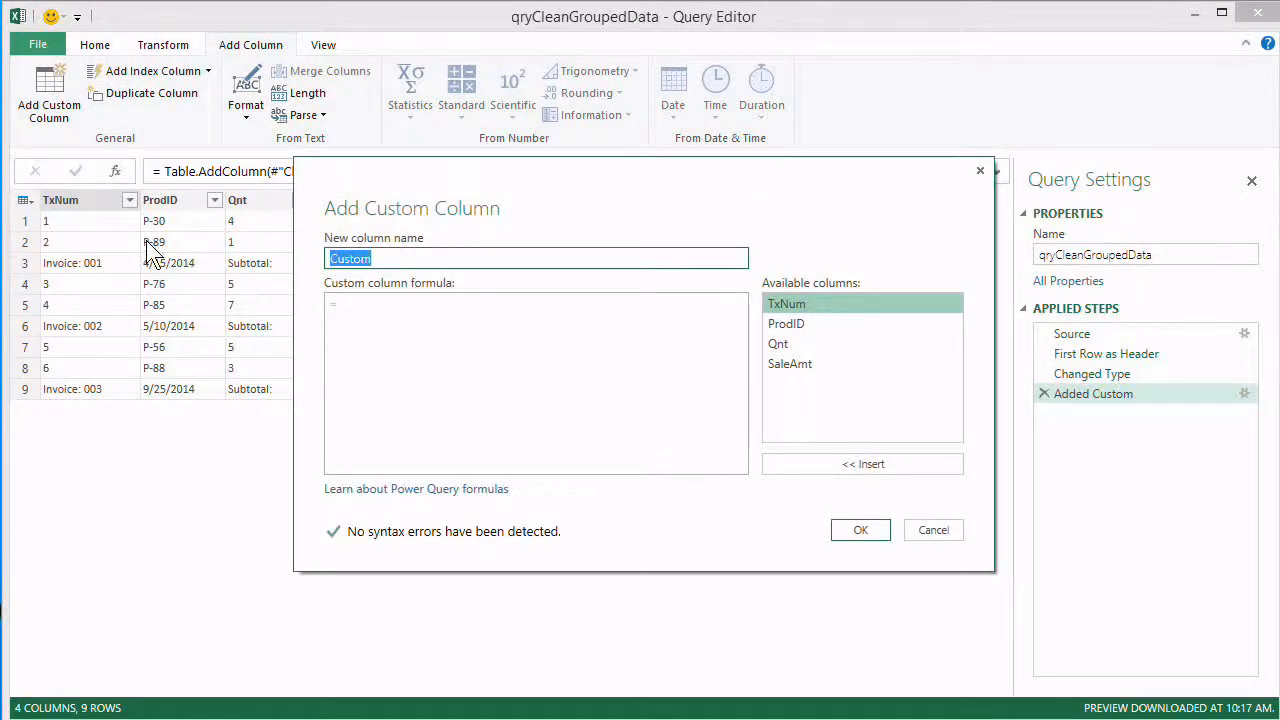
text(Subtotal)
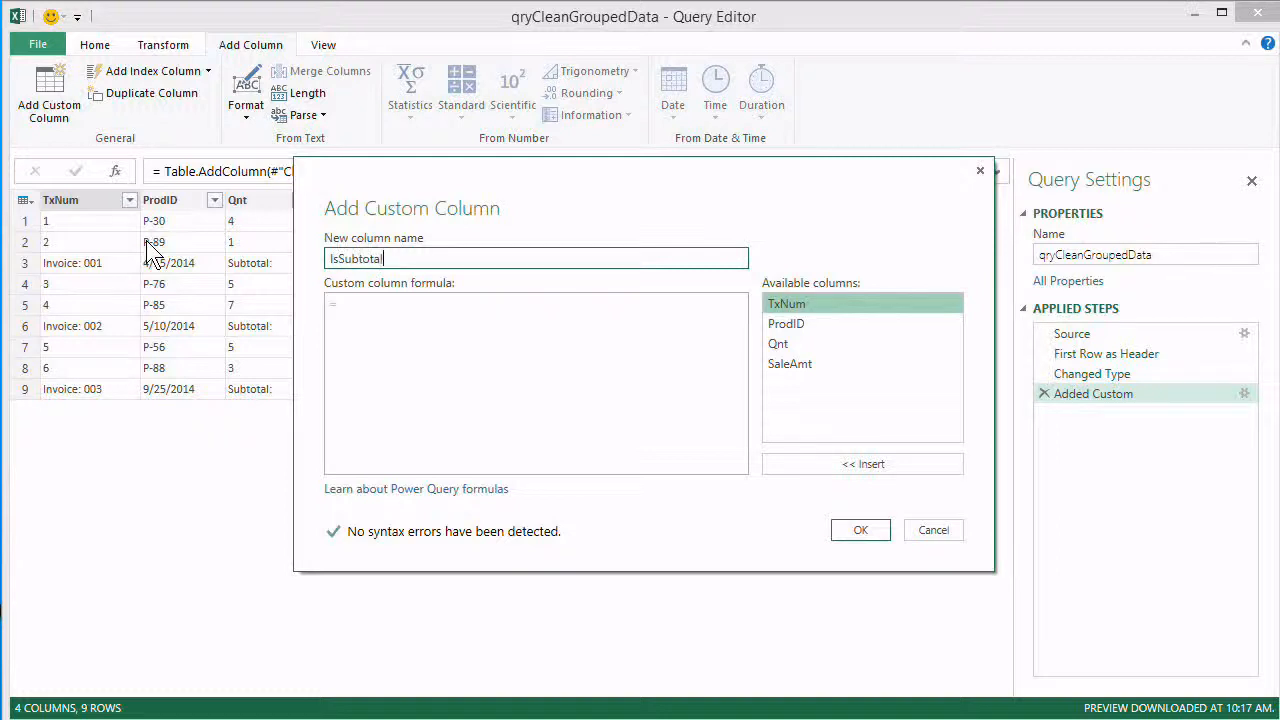
click(587, 311)
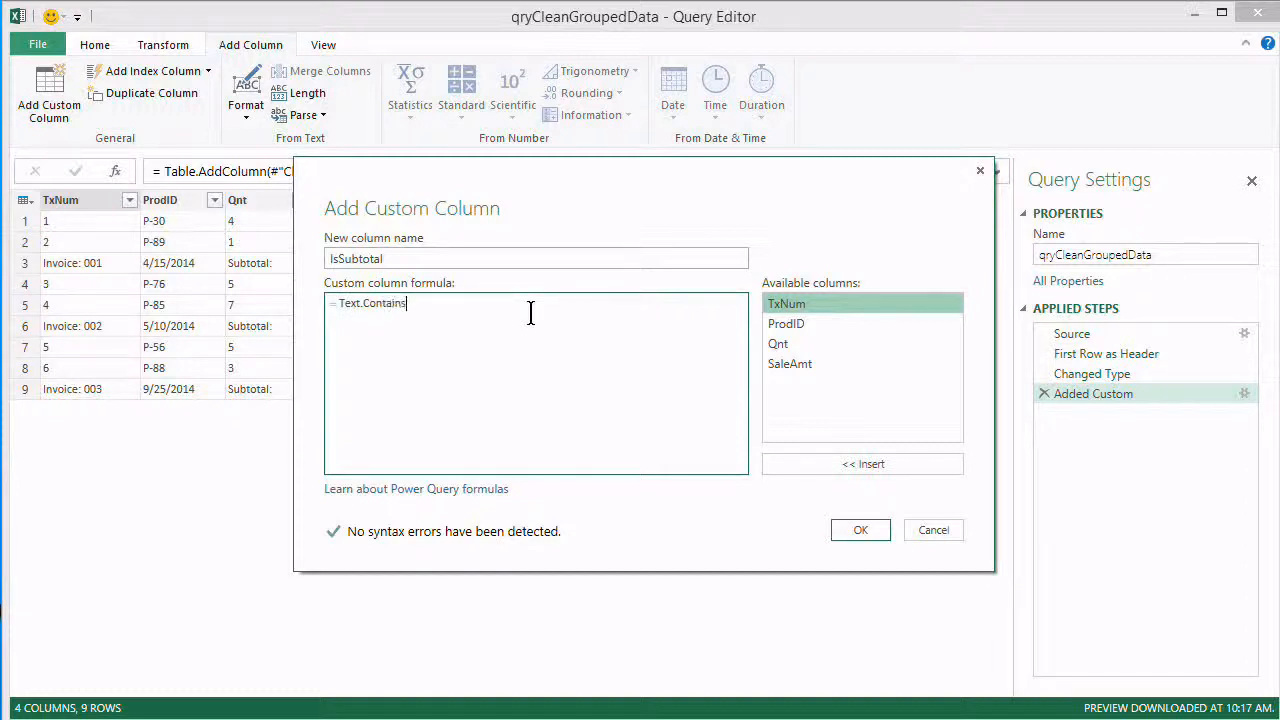
double_click(860, 304)
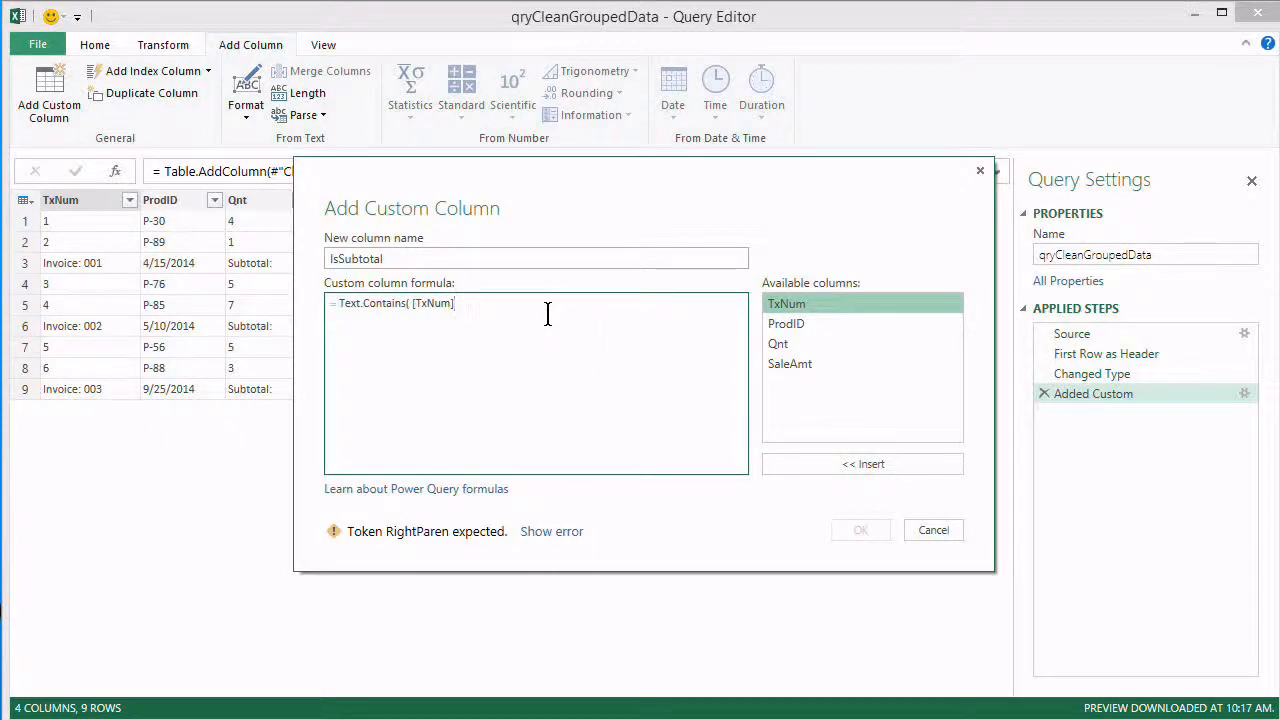
text(, ")
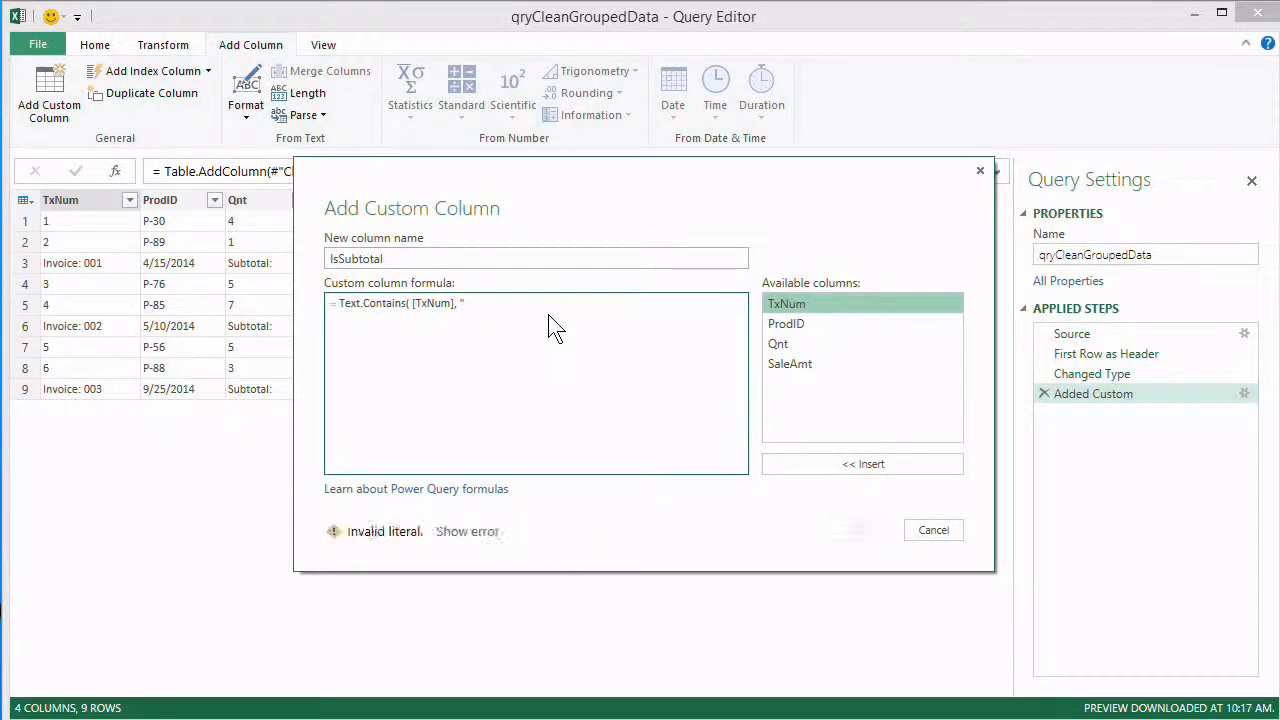
text(Invoice)
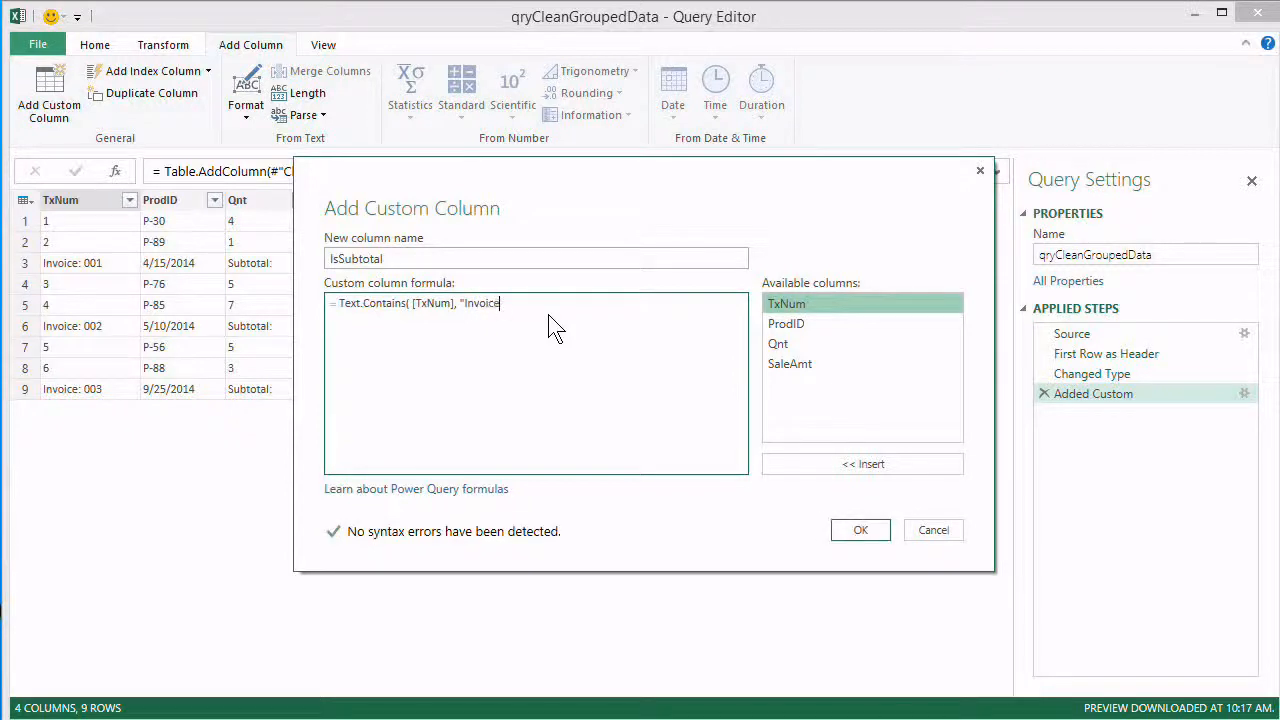
text(: )
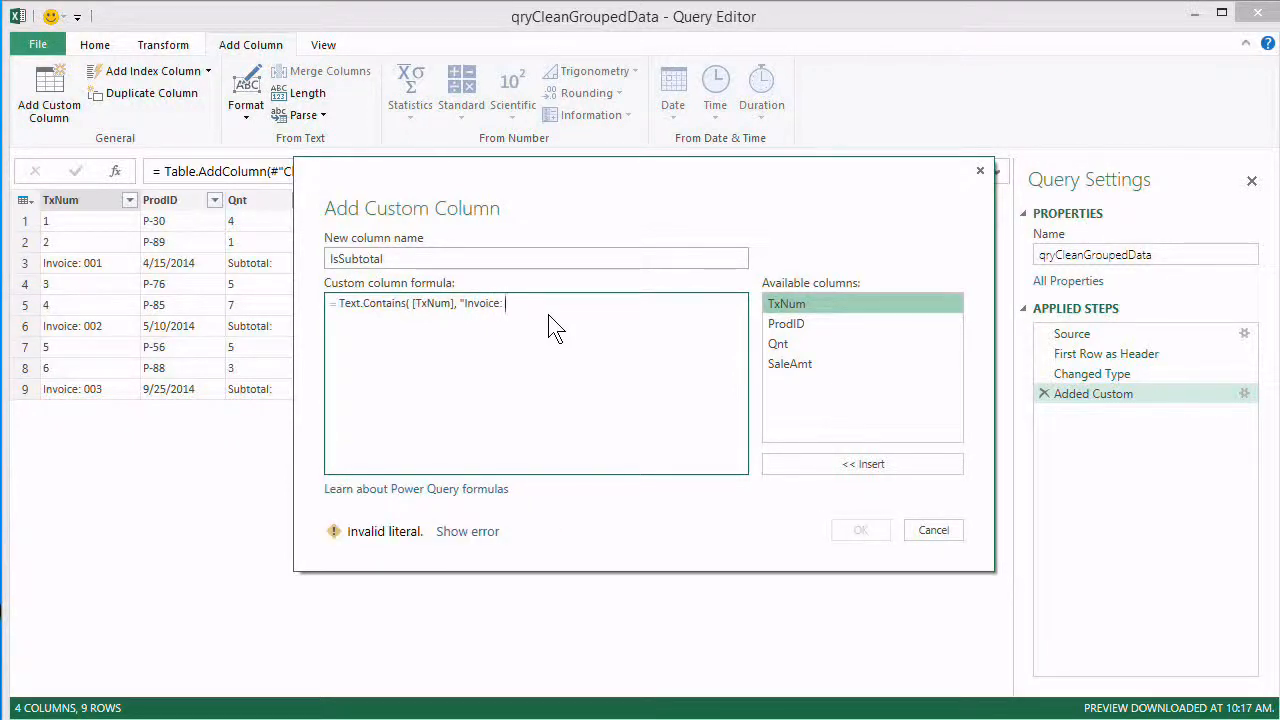
text(" ))
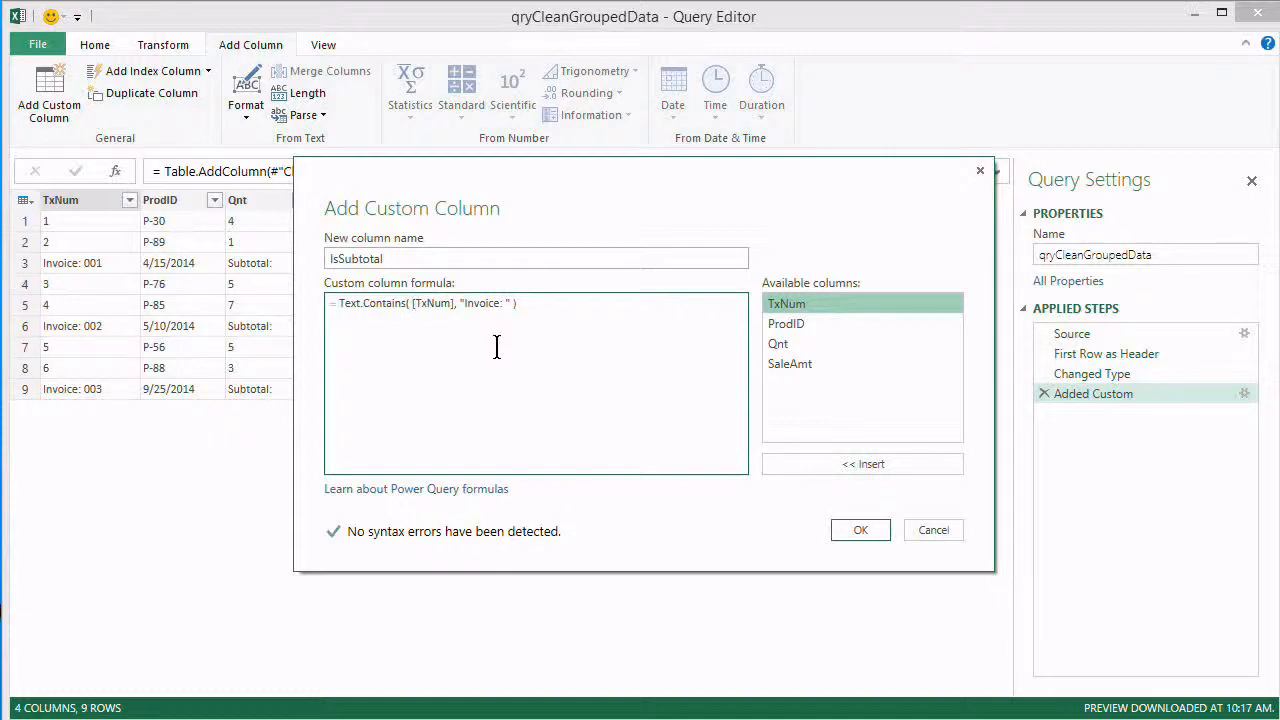
- Wrap the TxNum reference in Text.From( ) within the IsSubtotal formula and create the column
text(Text.Fr)
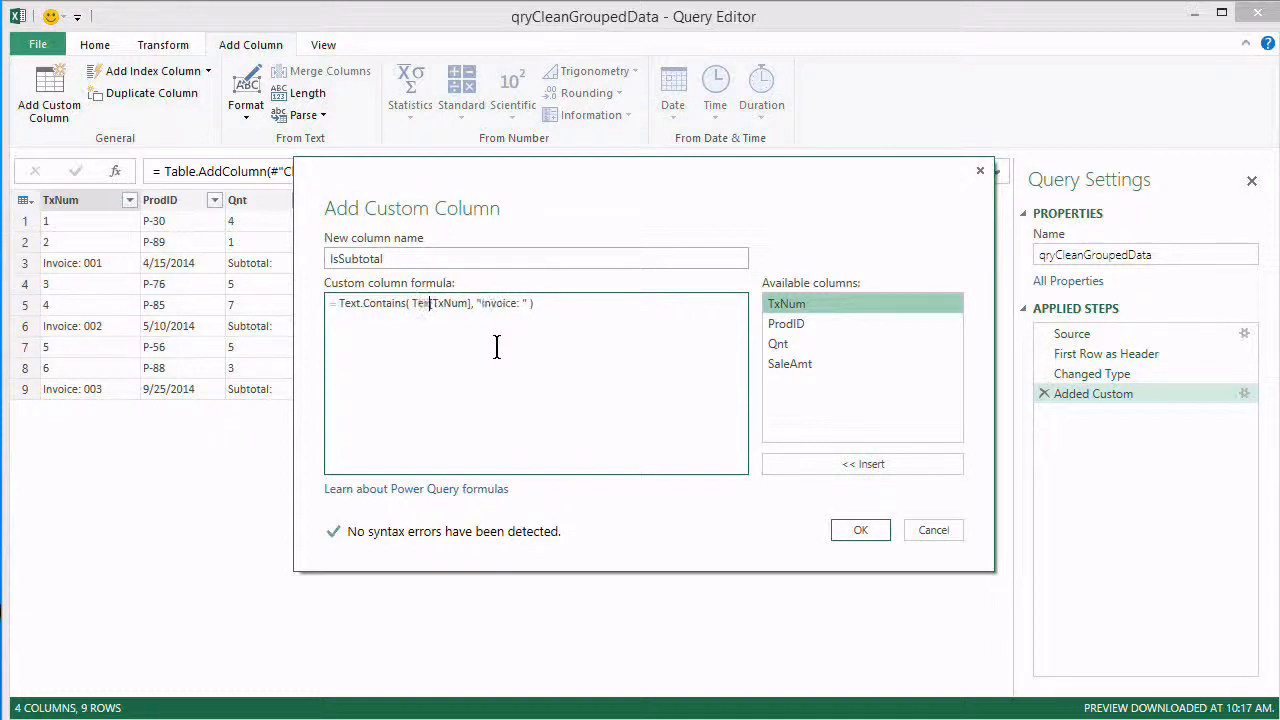
text(om)
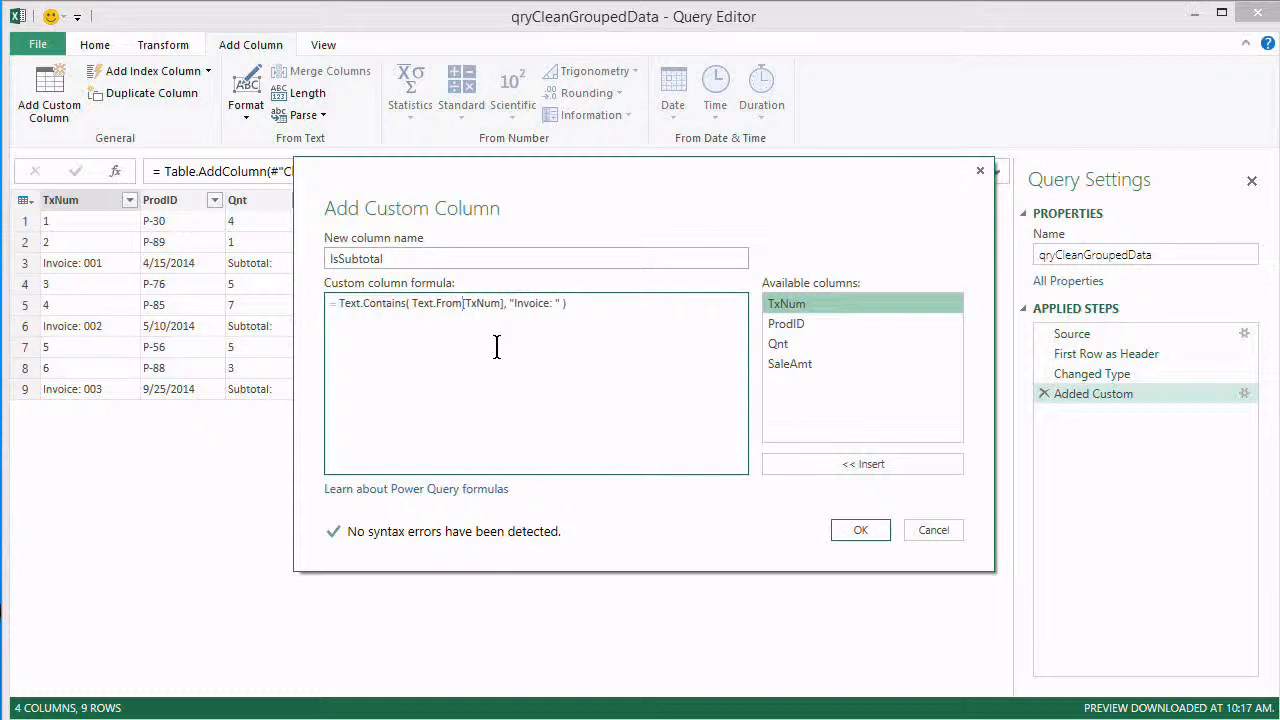
text(( [TxNum] )
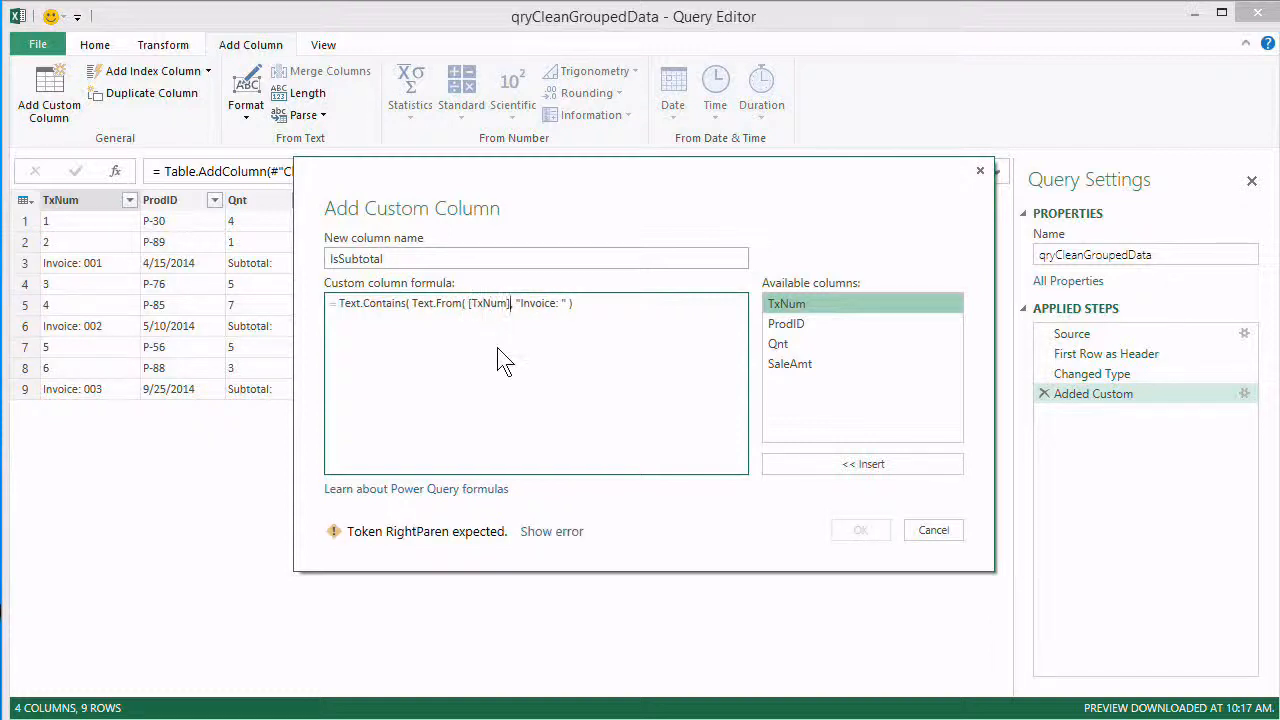
text())
key(BackSpace)
text())
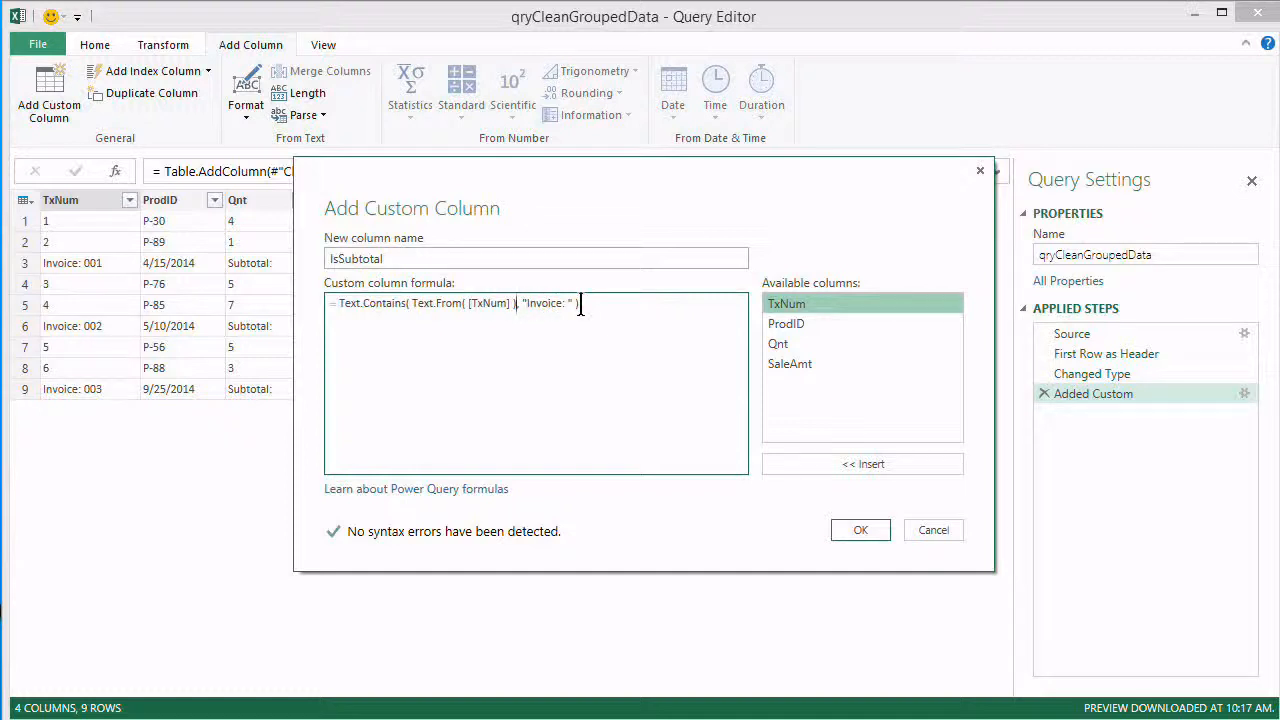
click(853, 532)
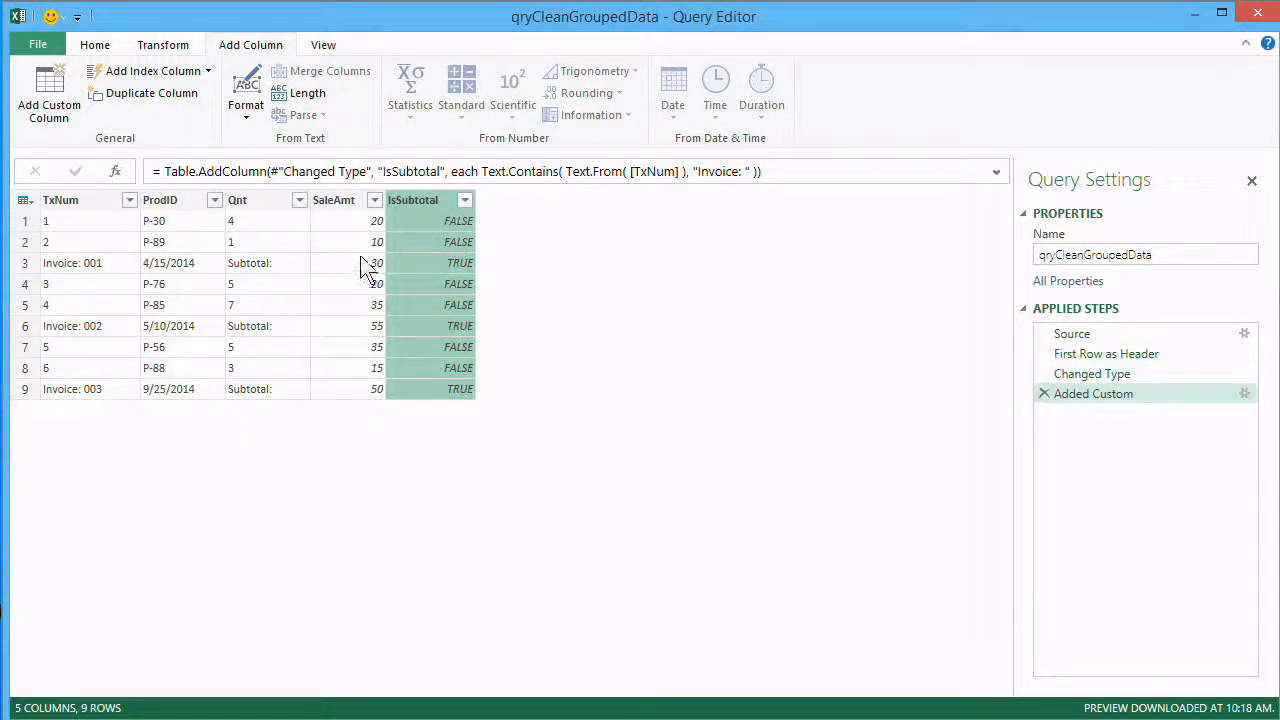
click(468, 203)
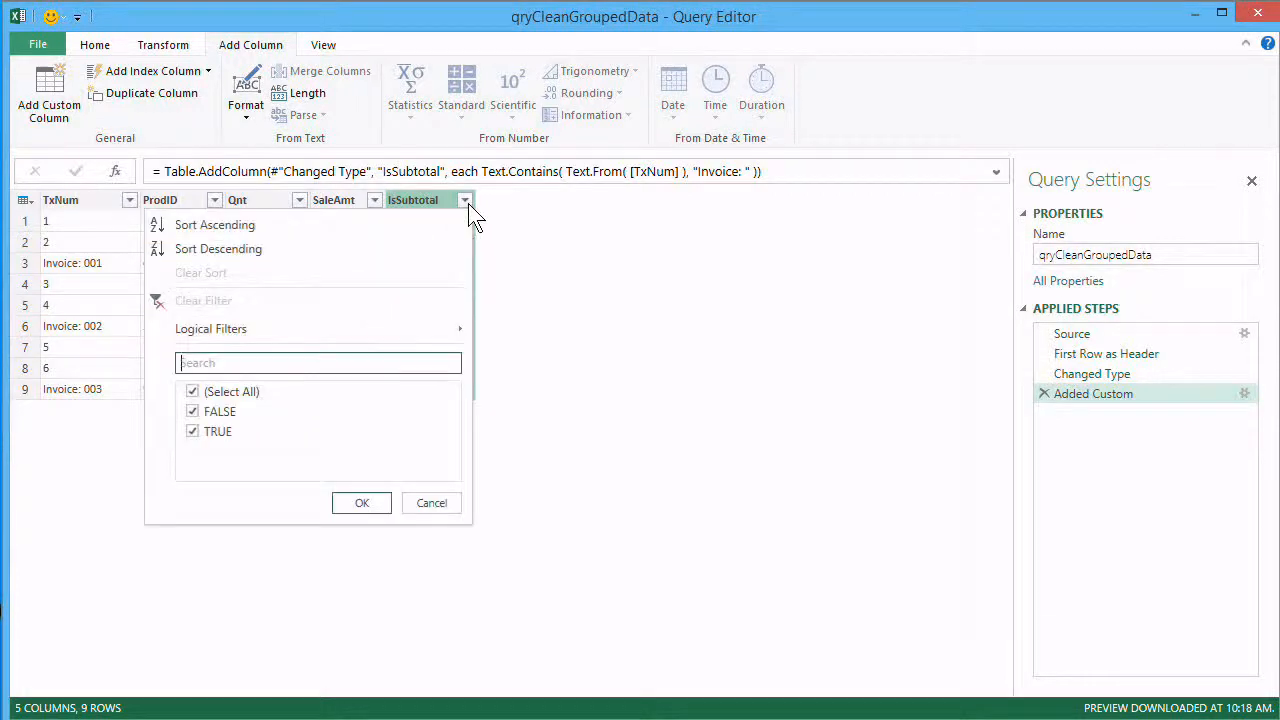
click(407, 216)
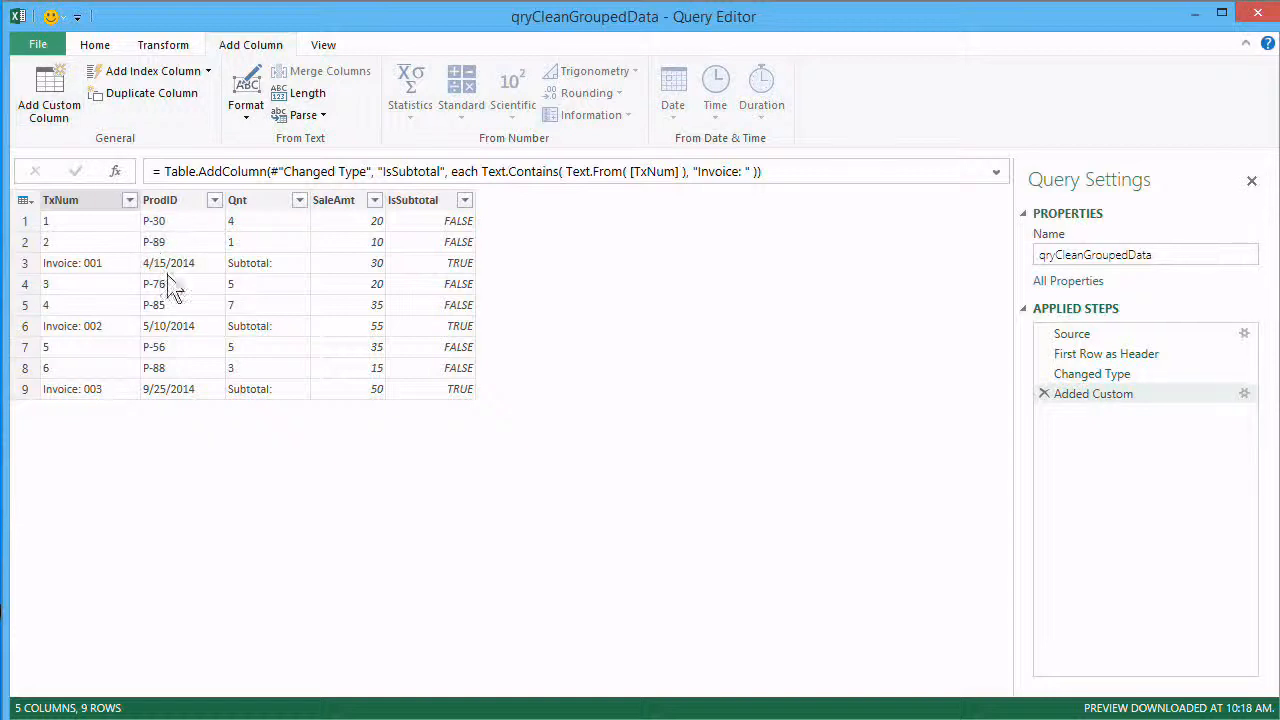
- Start a new custom column named InvoiceDate
click(68, 106)
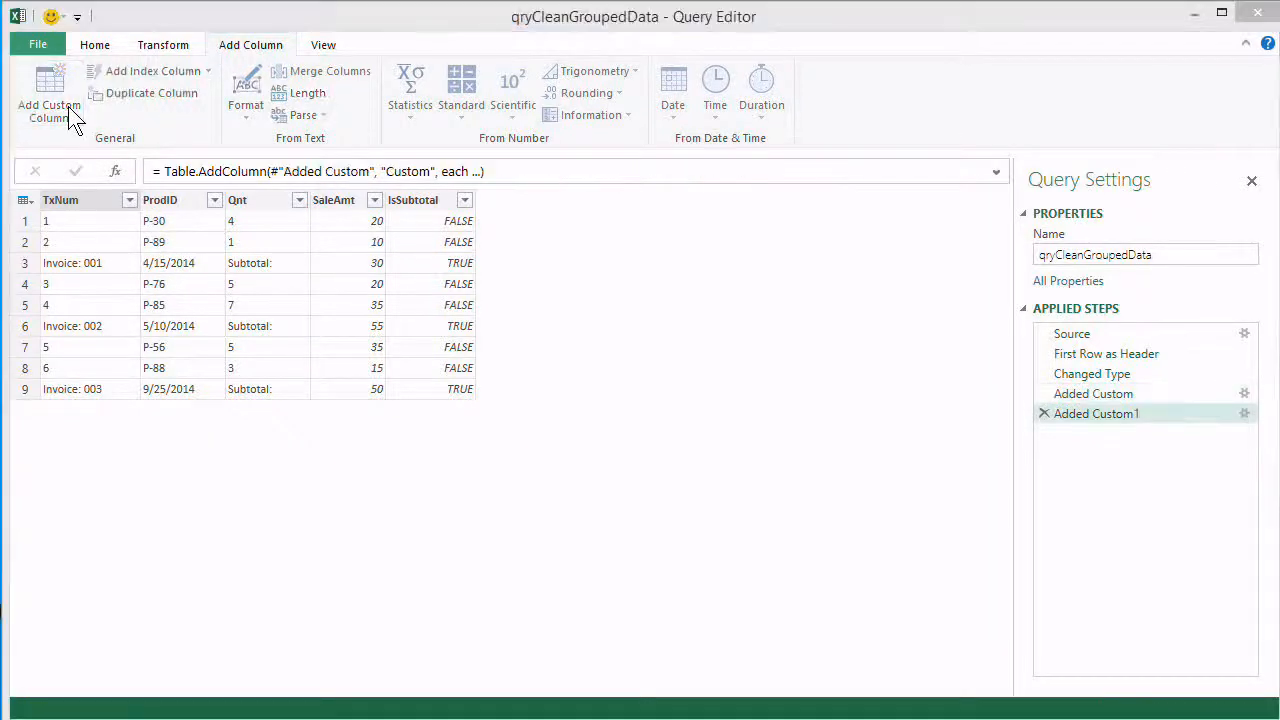
double_click(360, 258)
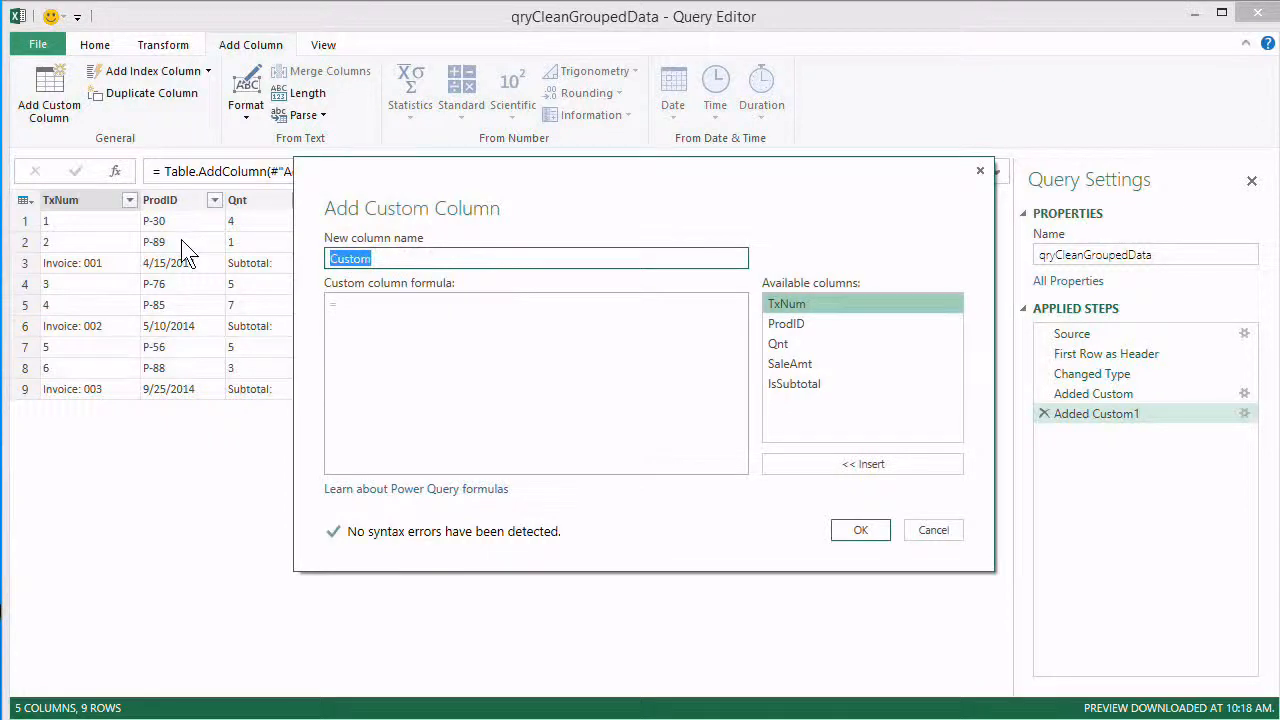
text(InvoiceDa)
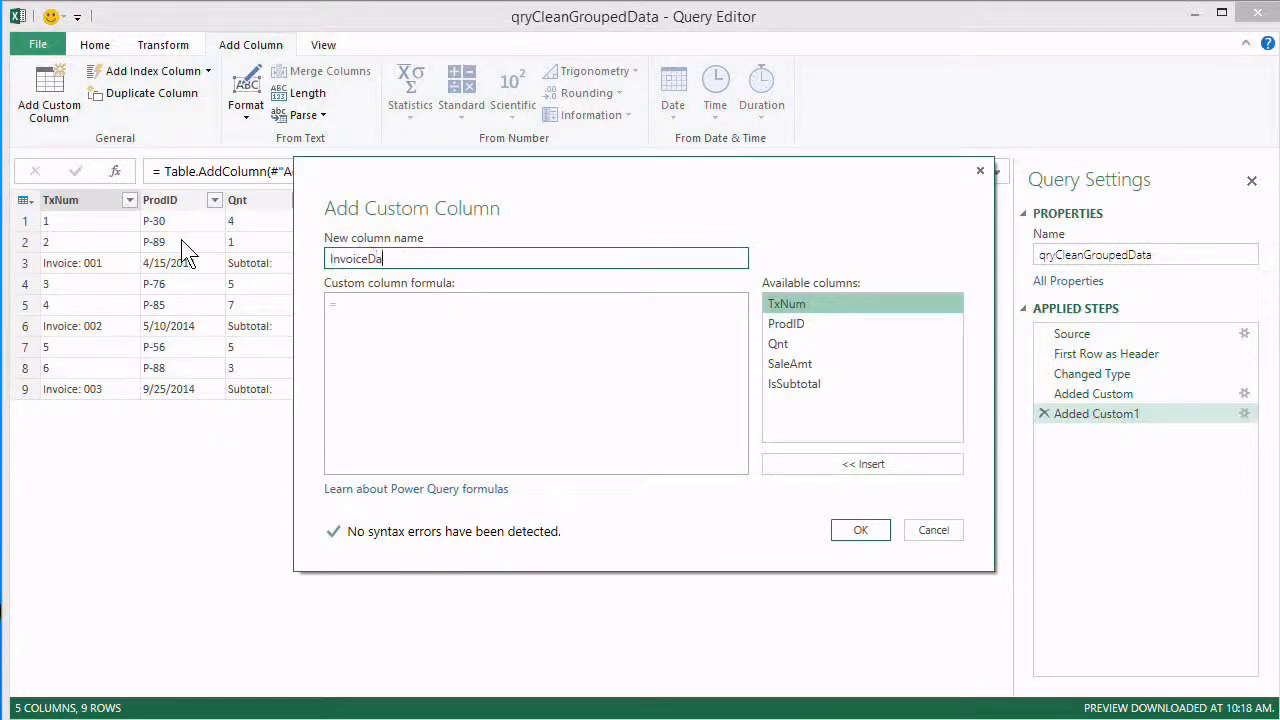
text(te)
click(414, 311)
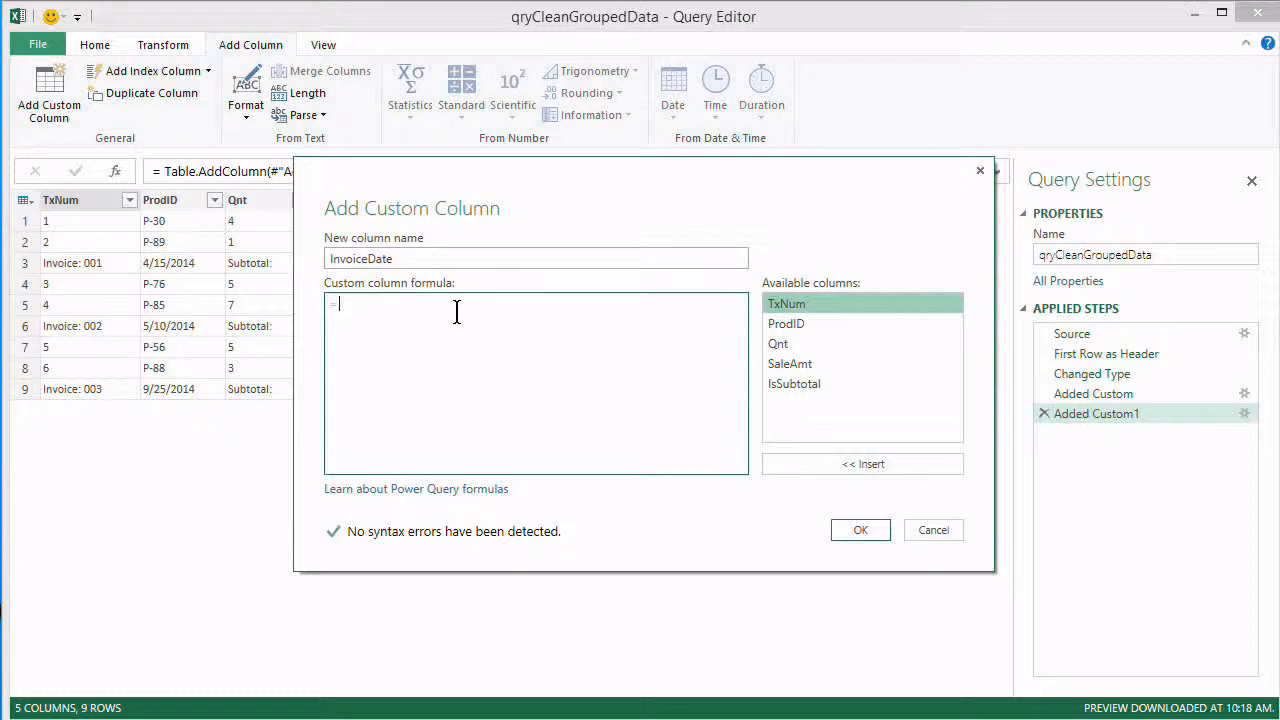
- Give InvoiceDate the formula if [IsSubtotal] then [ProdID] else null and create the column
text(if)
click(840, 386)
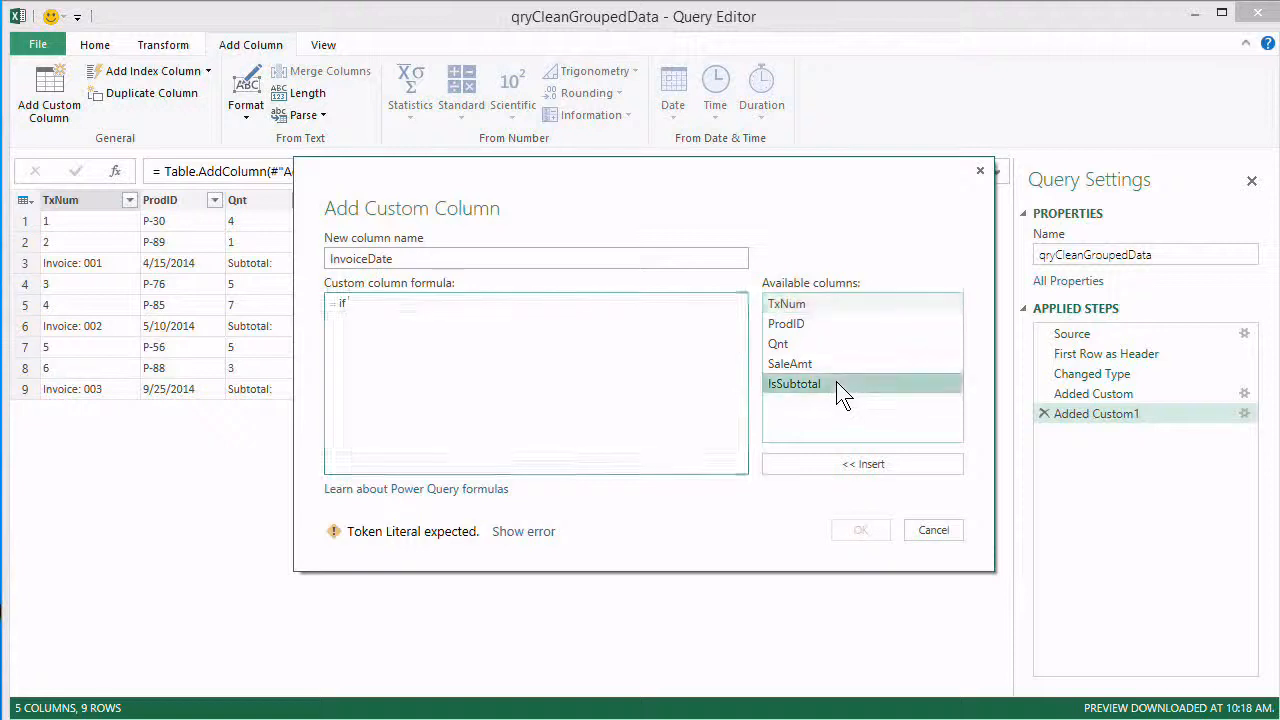
double_click(836, 381)
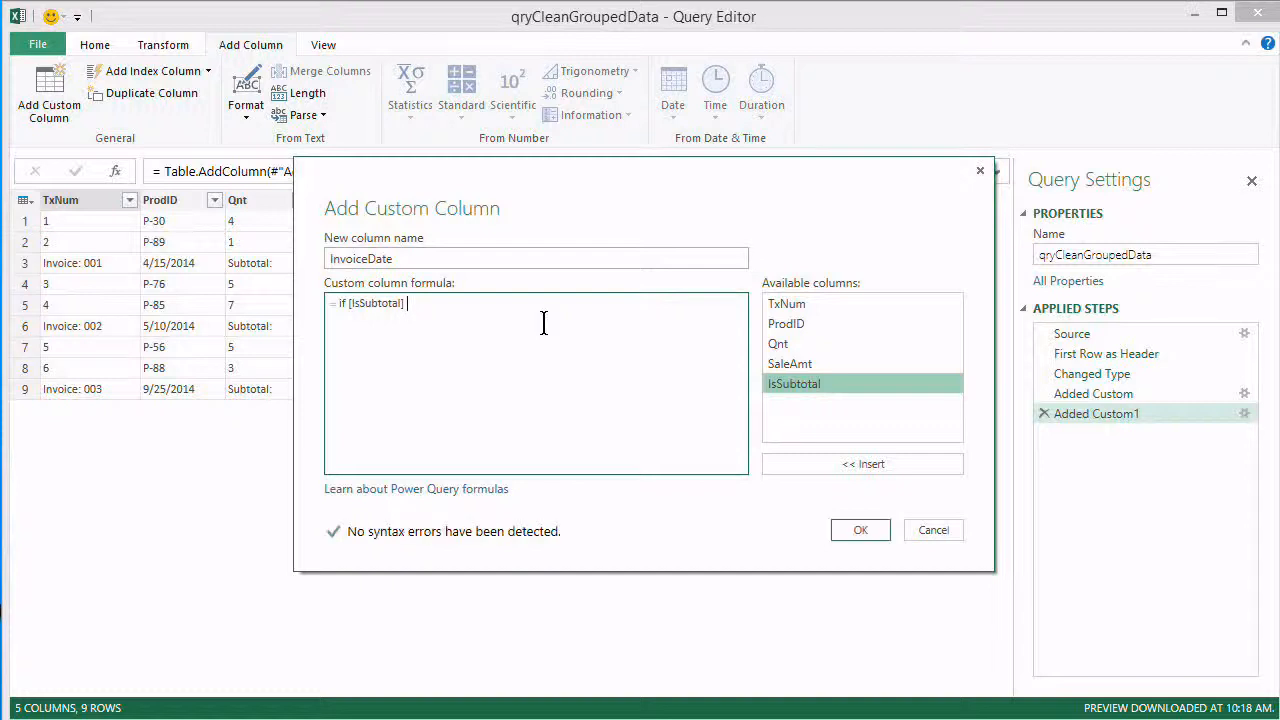
text(then)
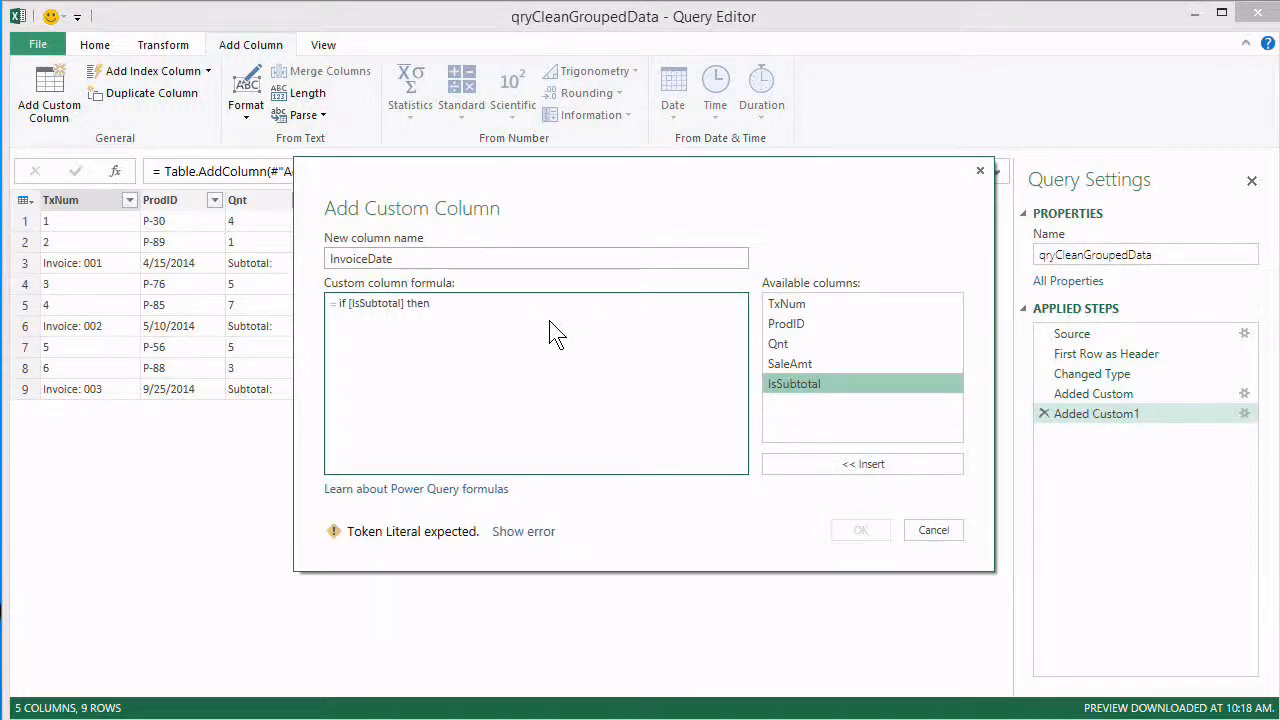
double_click(813, 324)
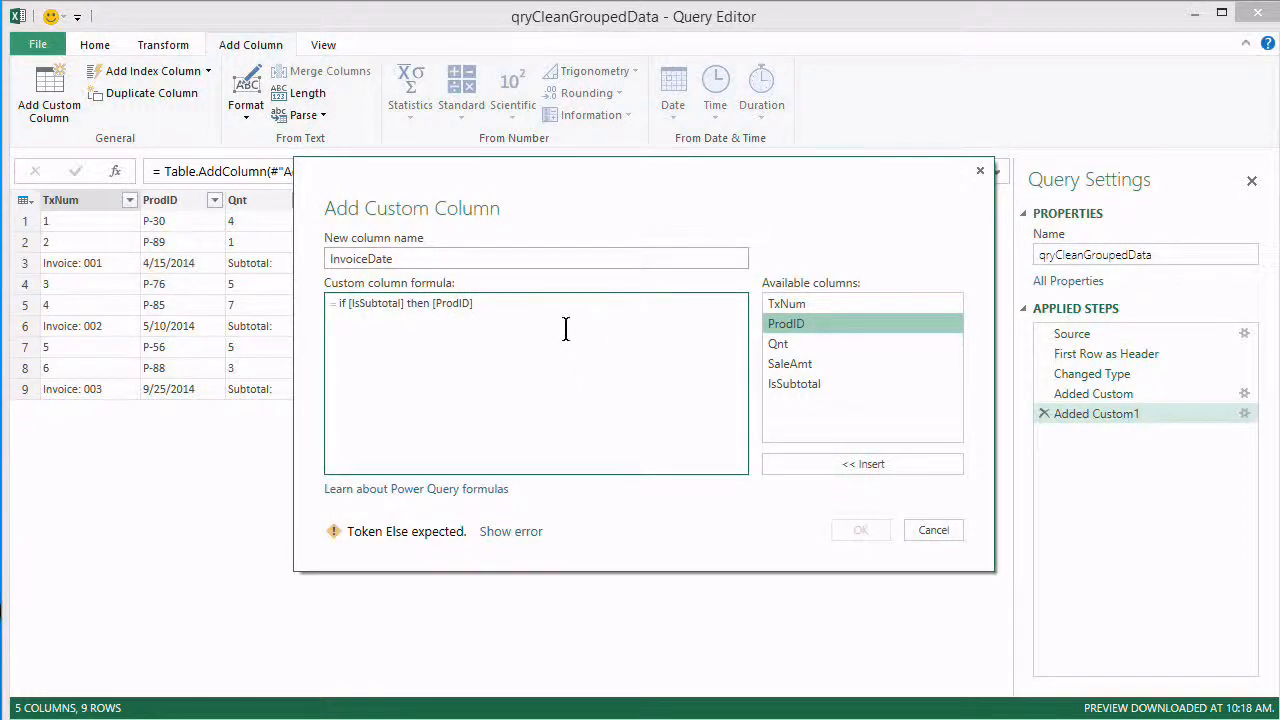
text(else)
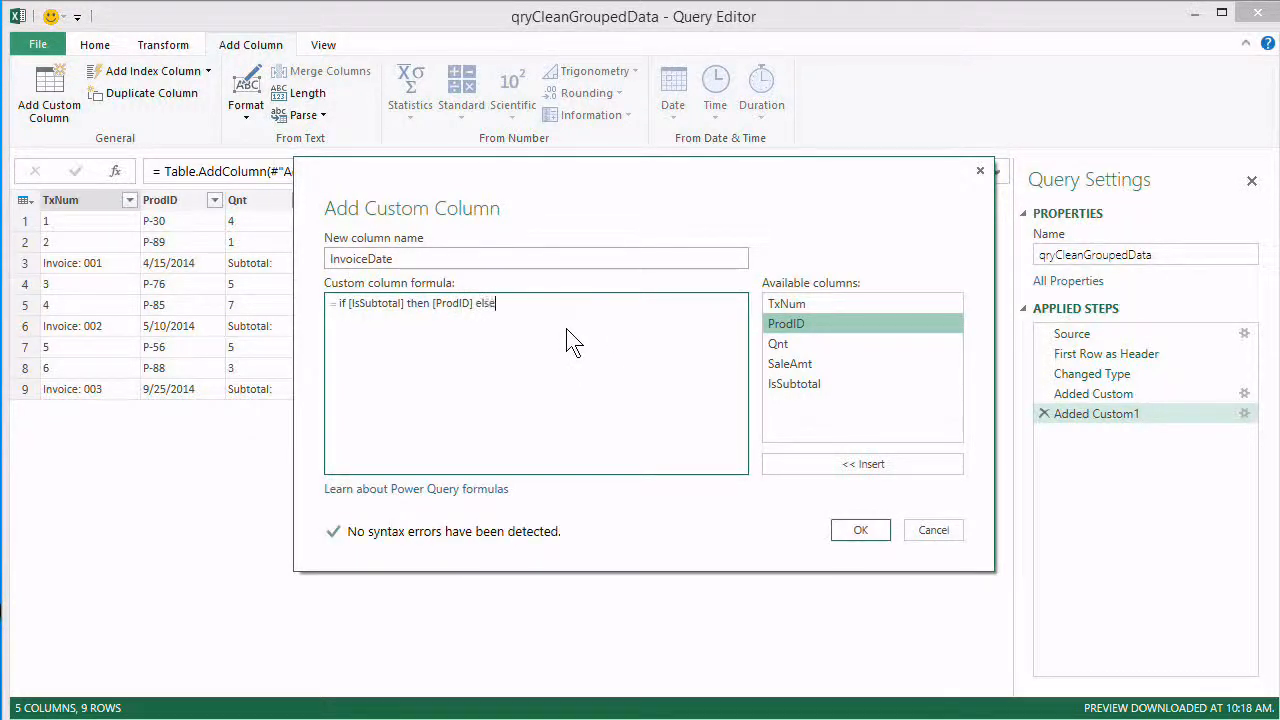
text( null)
click(858, 531)
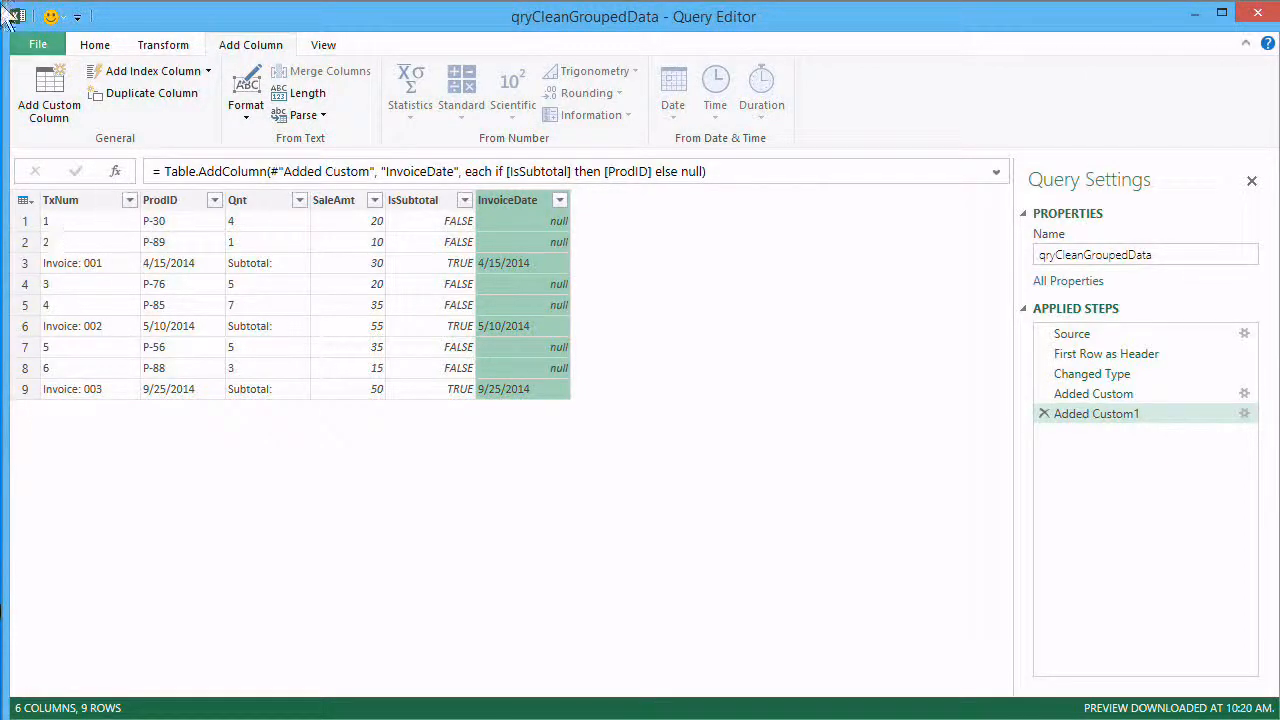
- Start a custom column named InvoiceNumber with the formula if [IsSubtotal] then [TxNum]
click(47, 88)
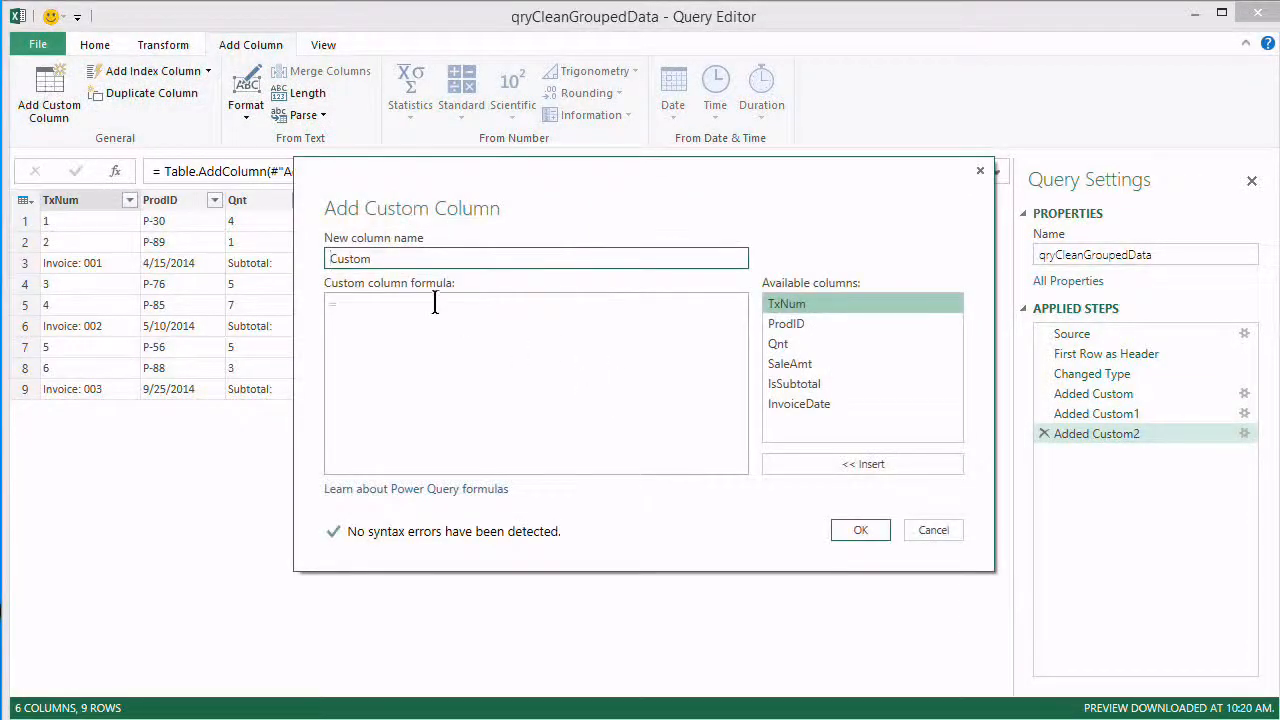
text(InvoiceNUmb)
click(402, 320)
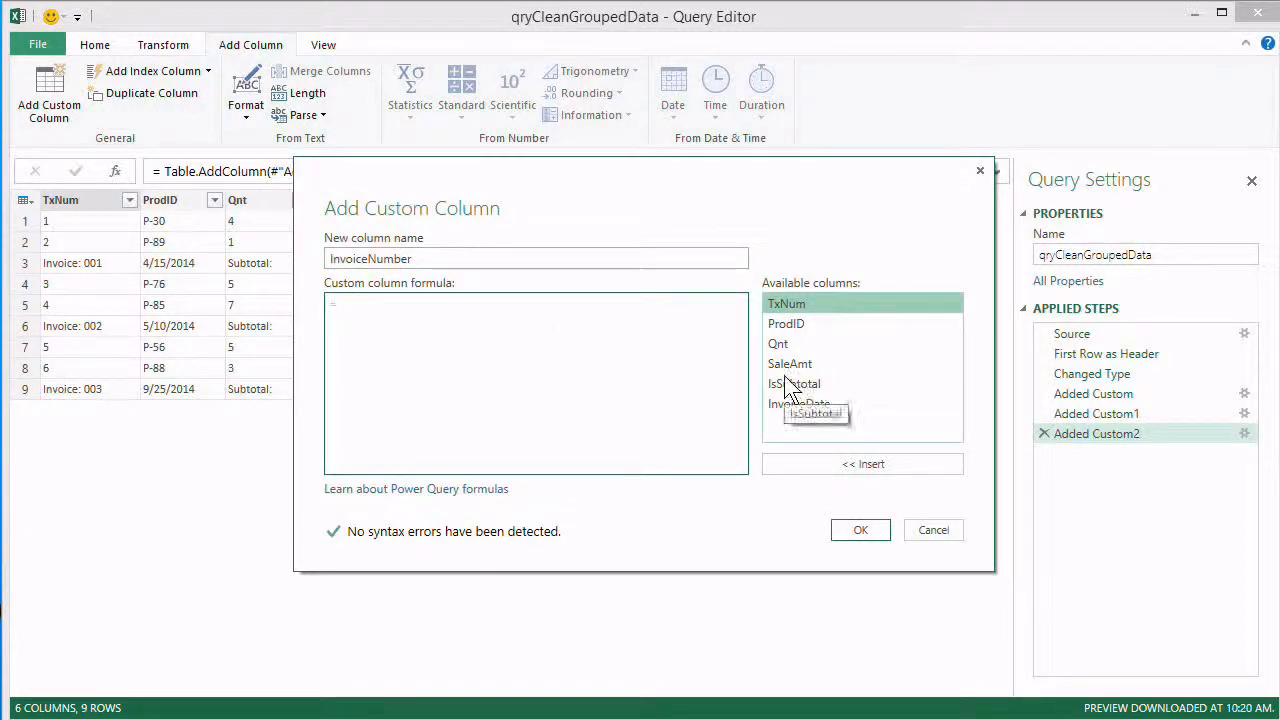
text(if)
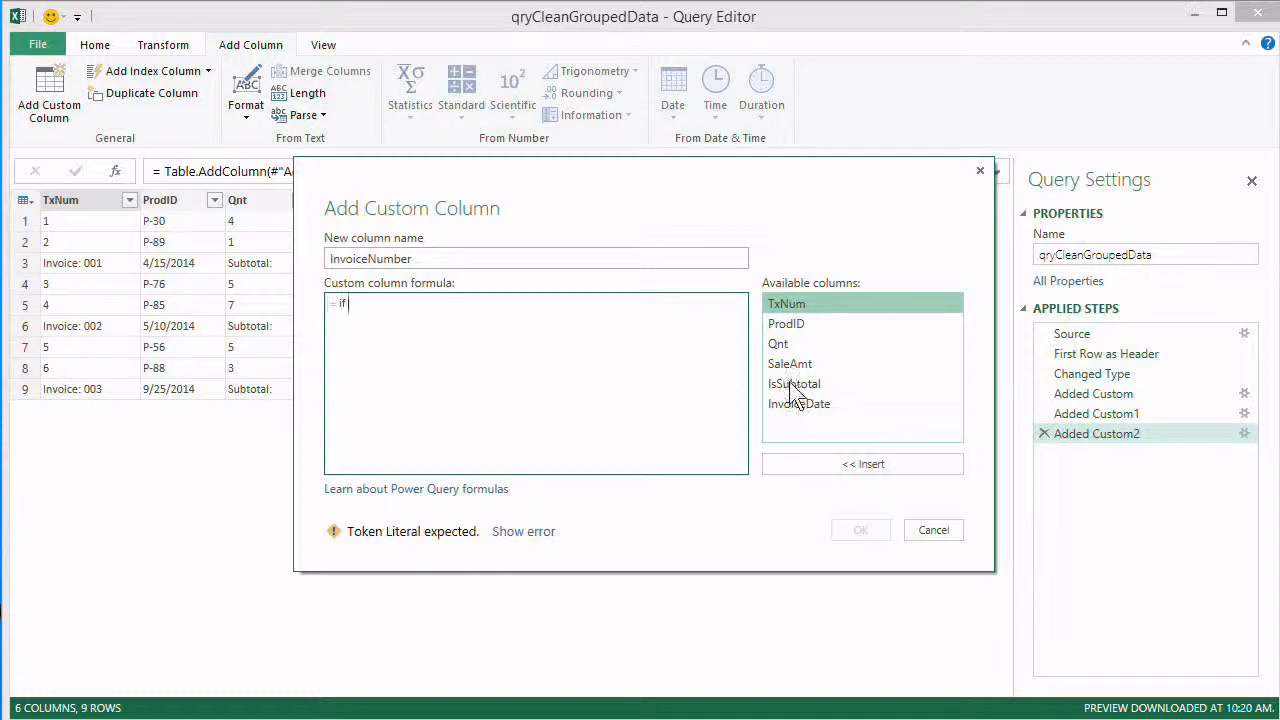
double_click(787, 384)
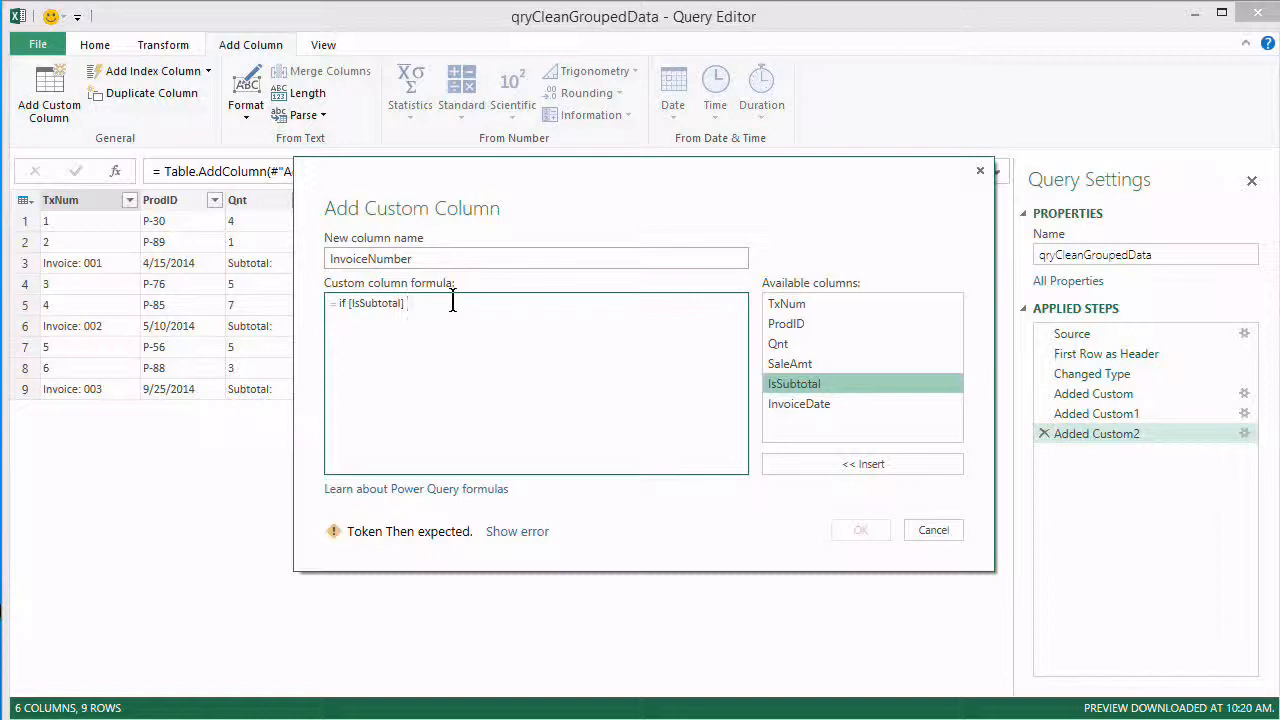
text(then)
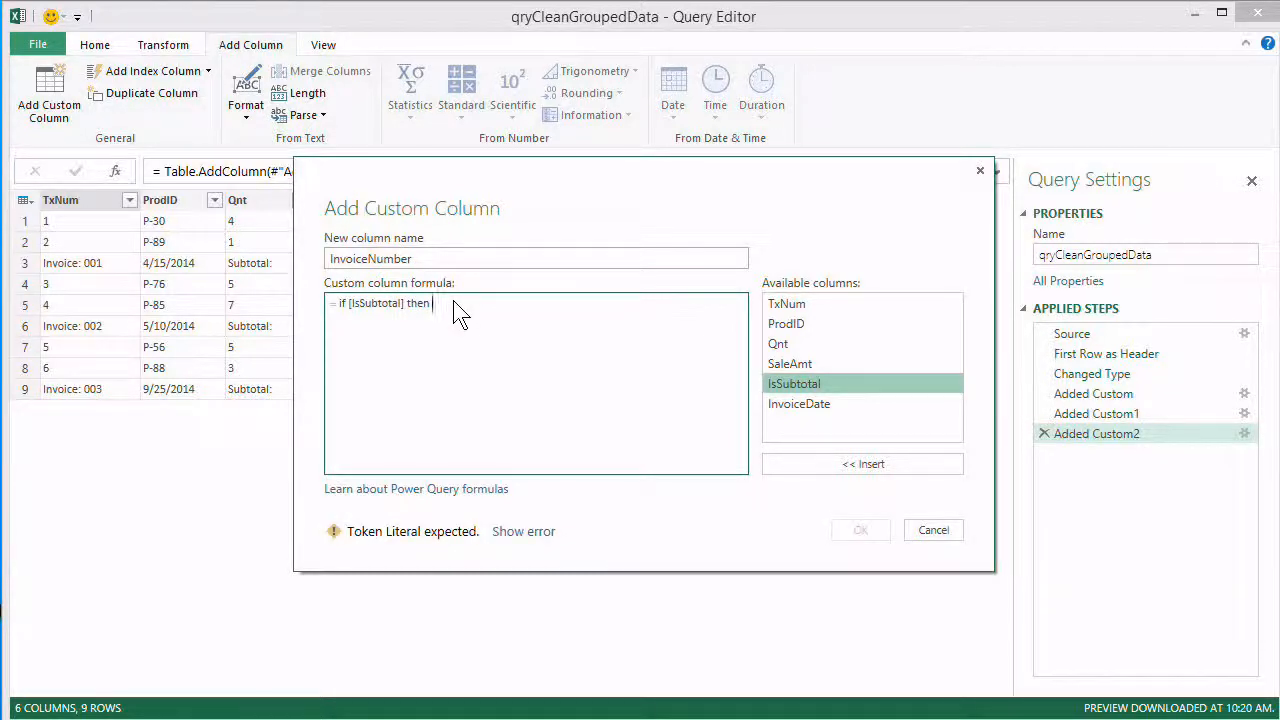
double_click(790, 304)
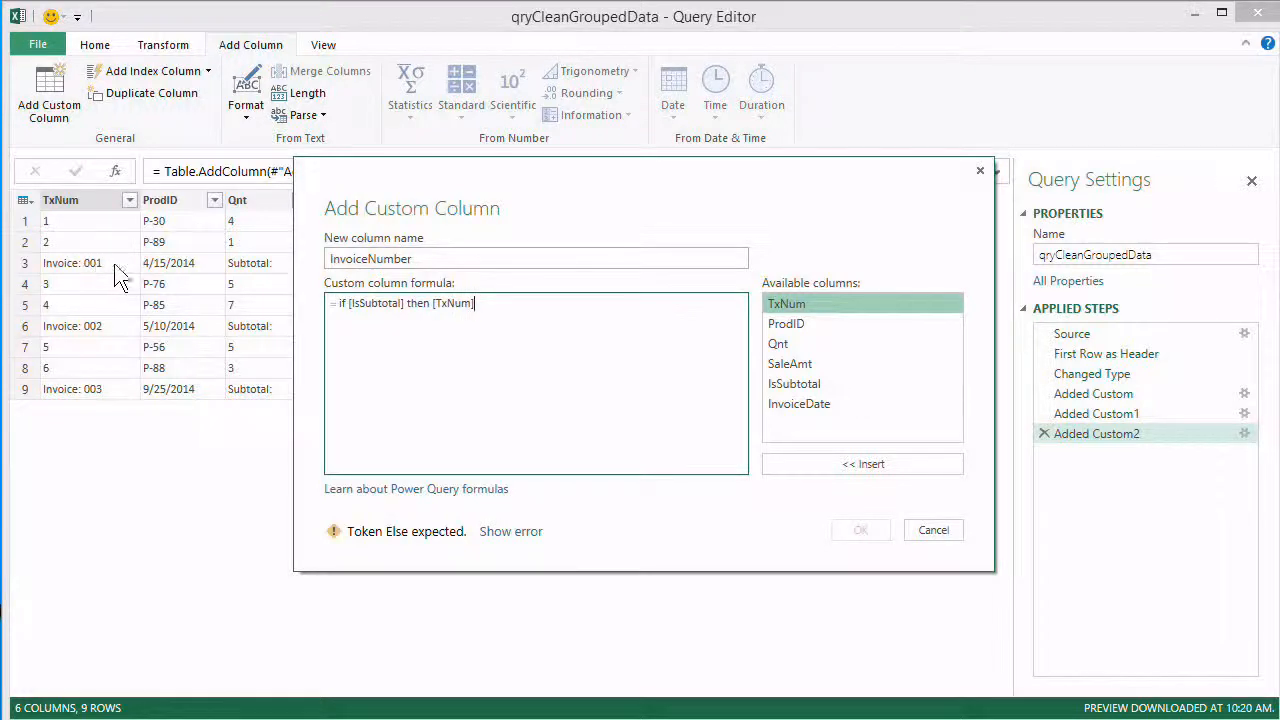
- Wrap the TxNum reference in the InvoiceNumber formula as Text.Replace( [TxNum], "Invoice: ", "" )
click(432, 303)
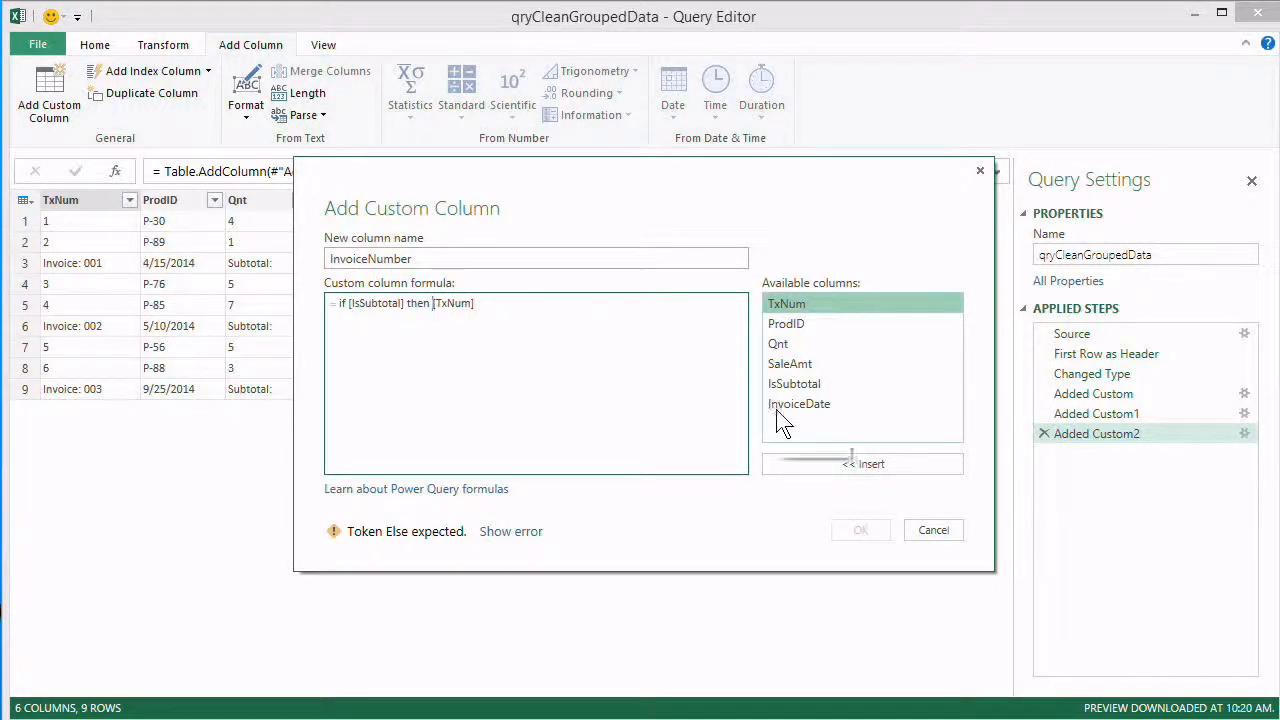
text(Text.Replace()
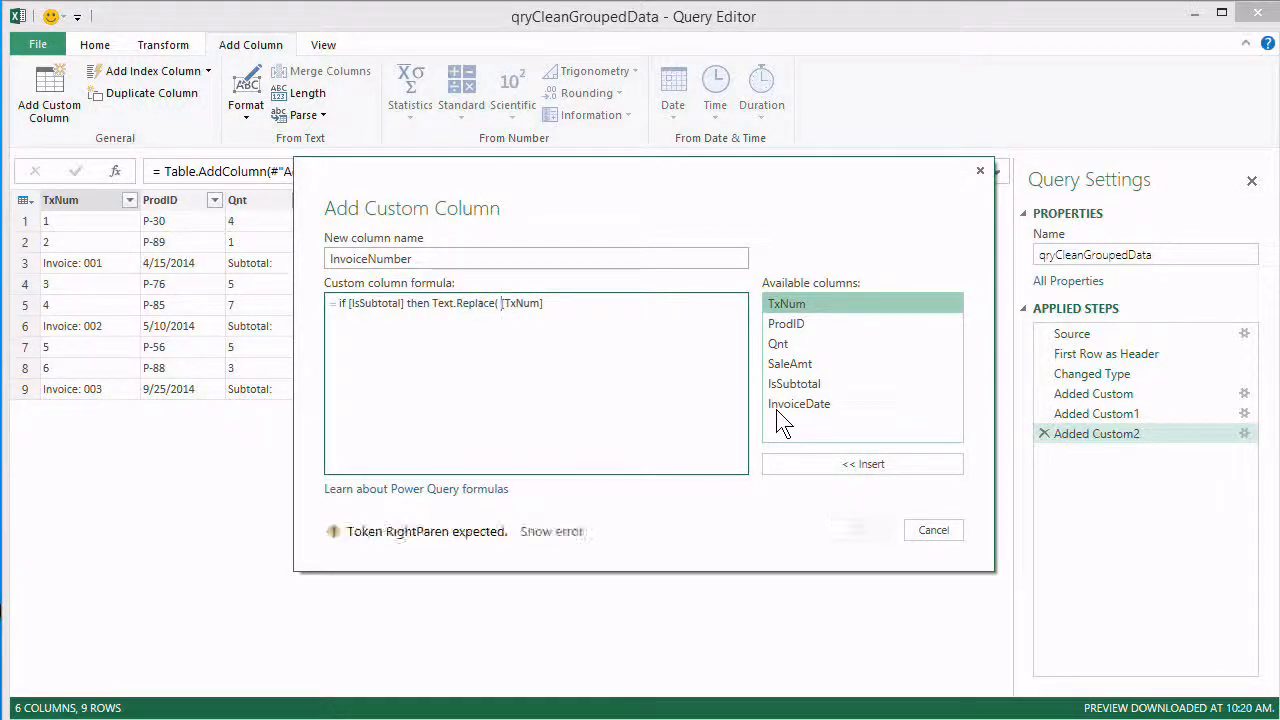
click(597, 307)
text(,)
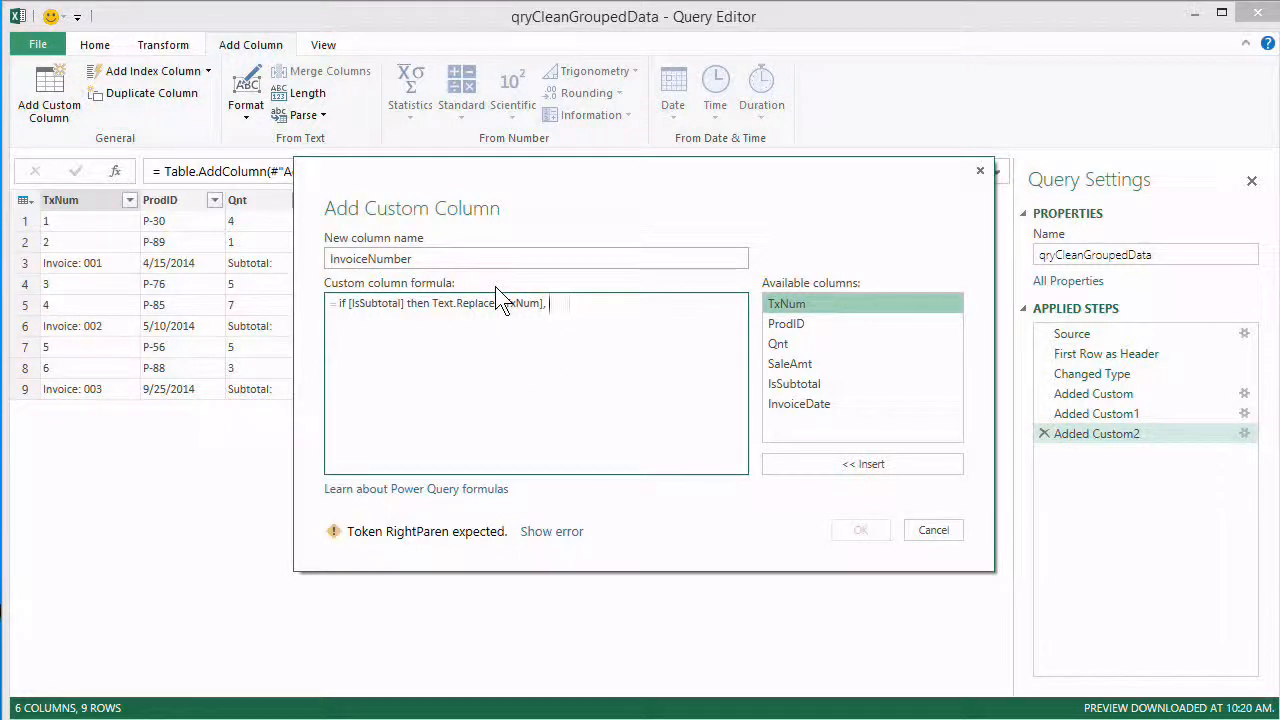
text("In)
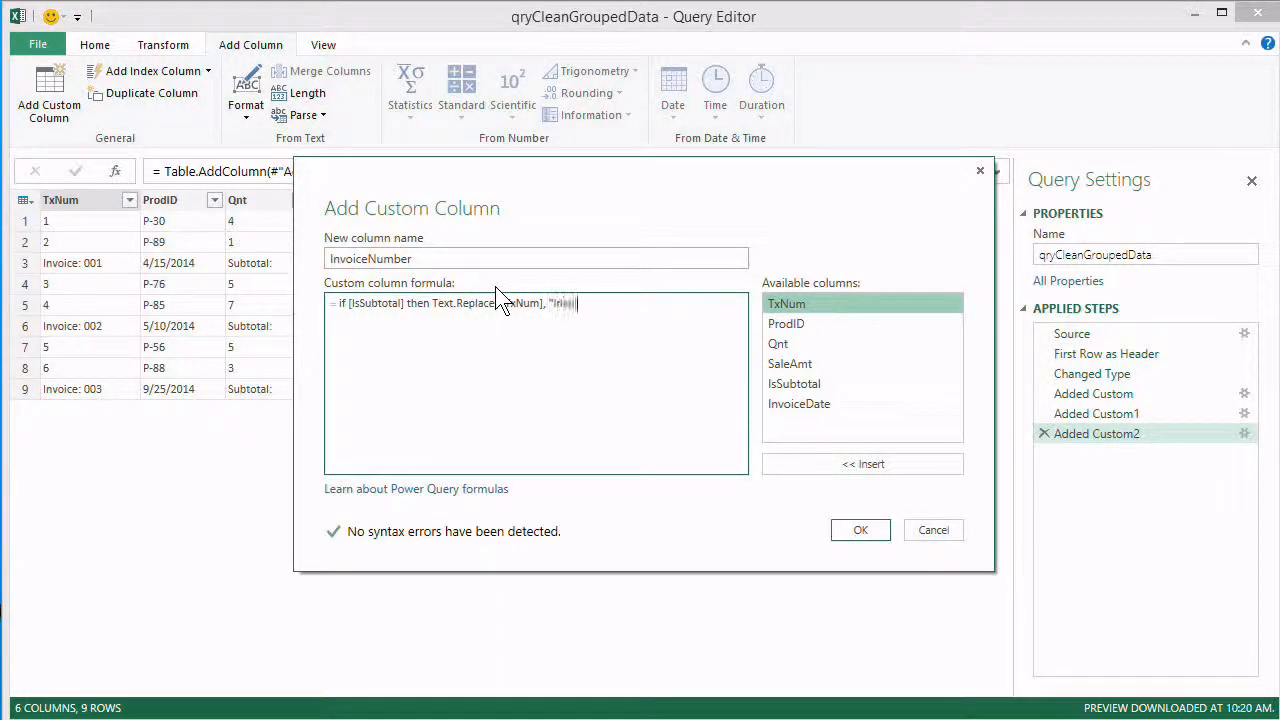
text(voice:)
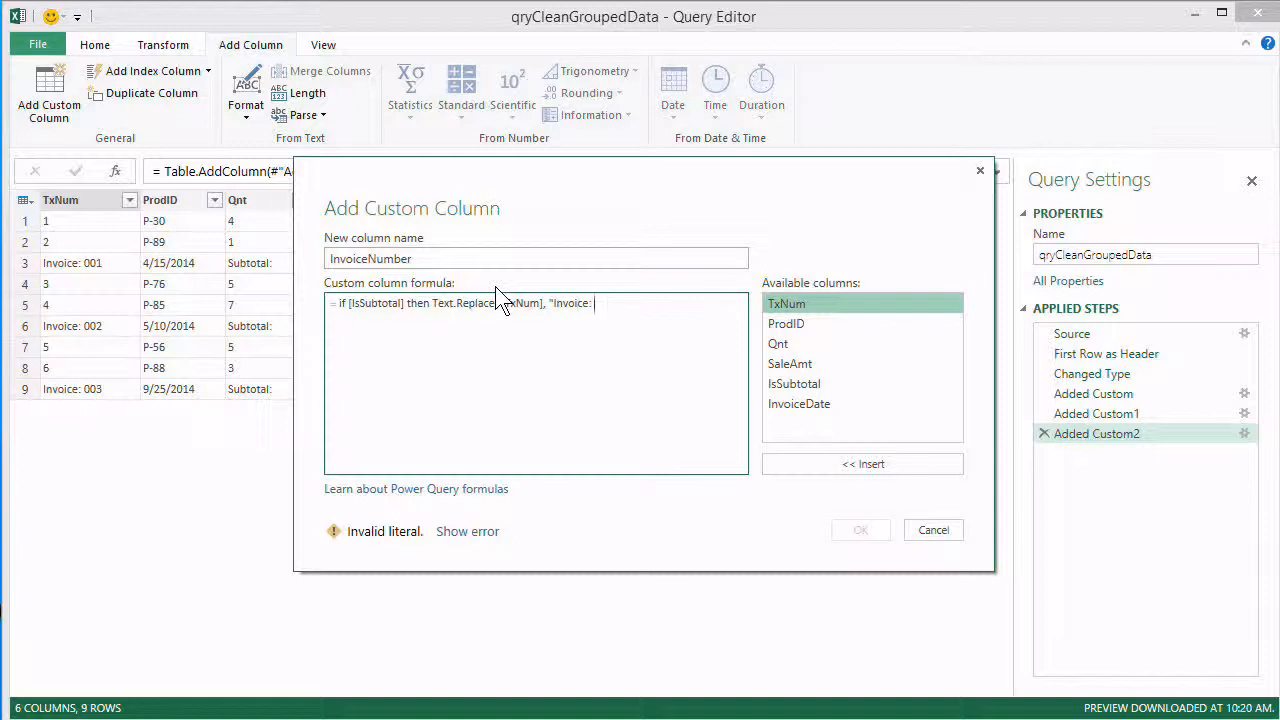
text( ")
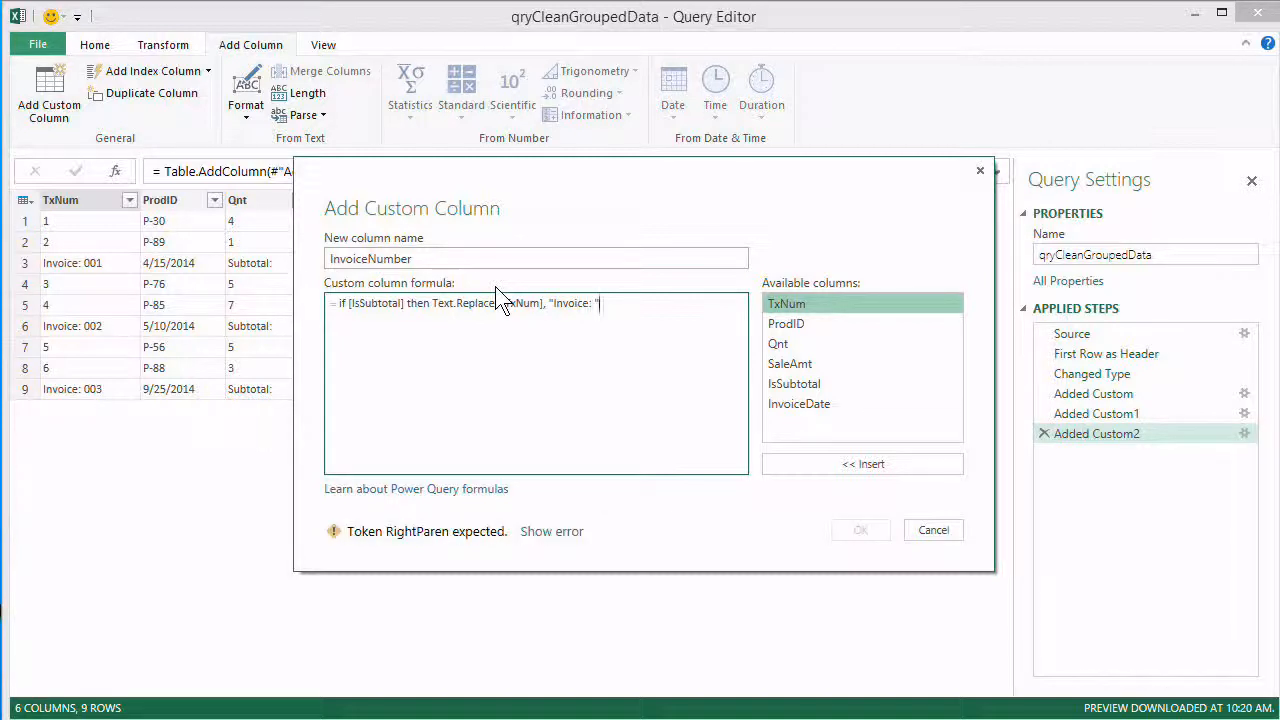
text(, "" ))
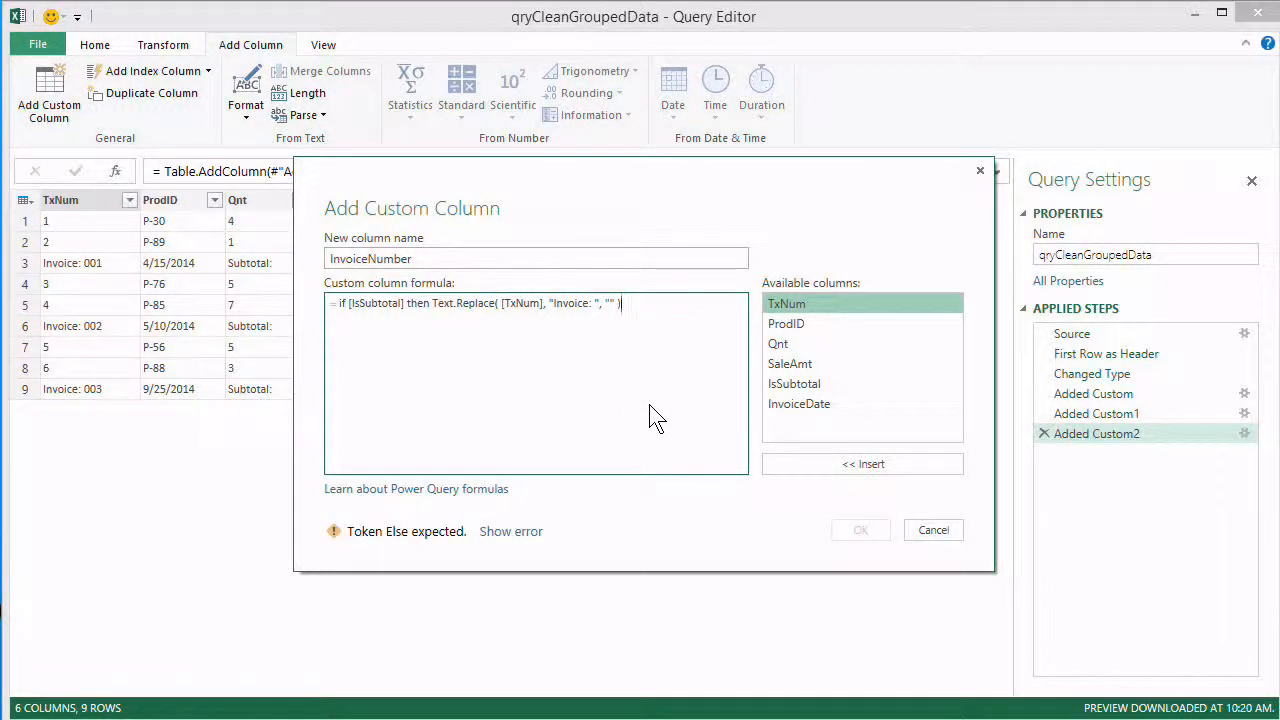
- Complete the InvoiceNumber formula with else null, spaced from the closing parenthesis, and create the column
text( else)
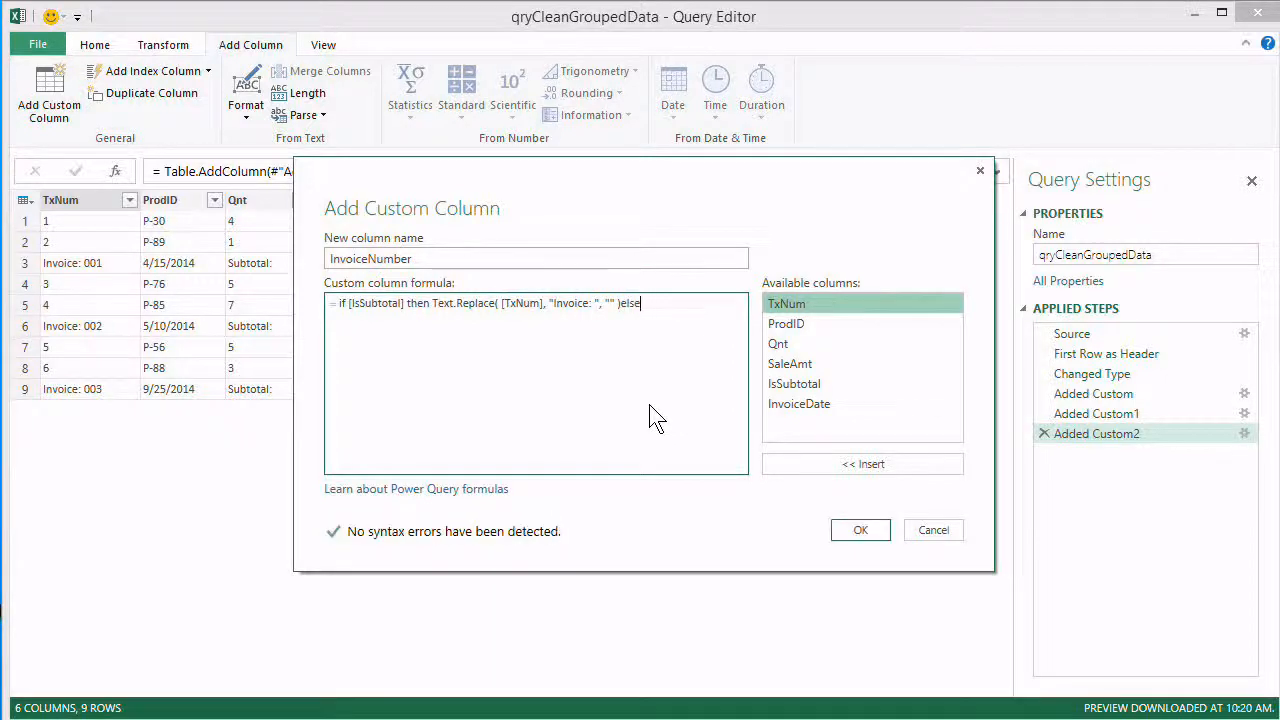
key(BackSpace)
key(BackSpace)
key(BackSpace)
key(BackSpace)
text(else nu)
click(860, 530)
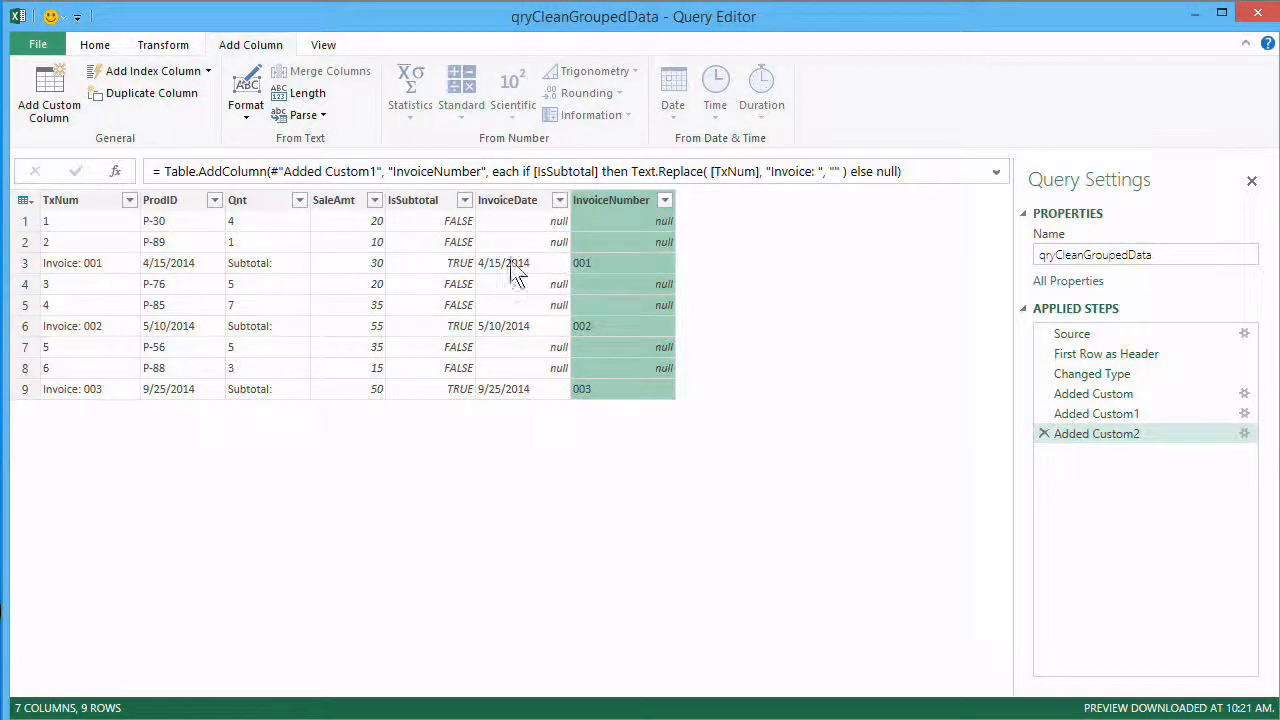
- Fill the null values upward in both the InvoiceDate and InvoiceNumber columns
click(508, 201)
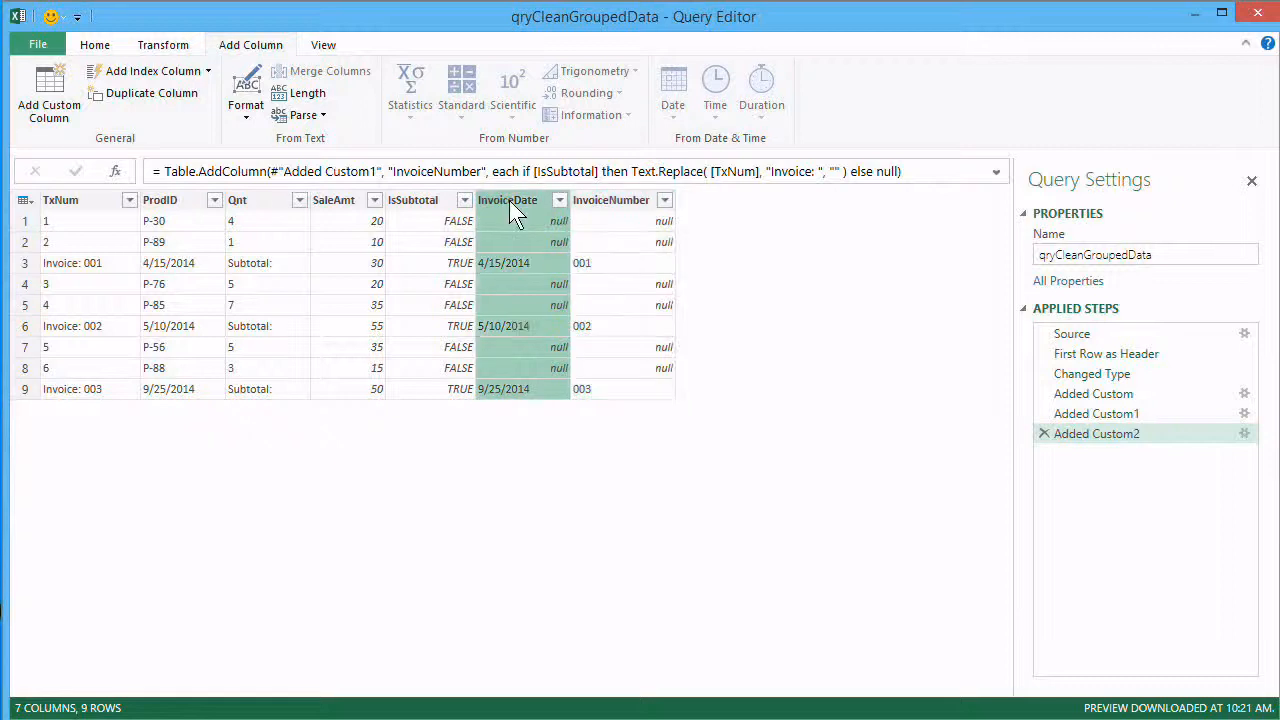
ctrl+click(602, 193)
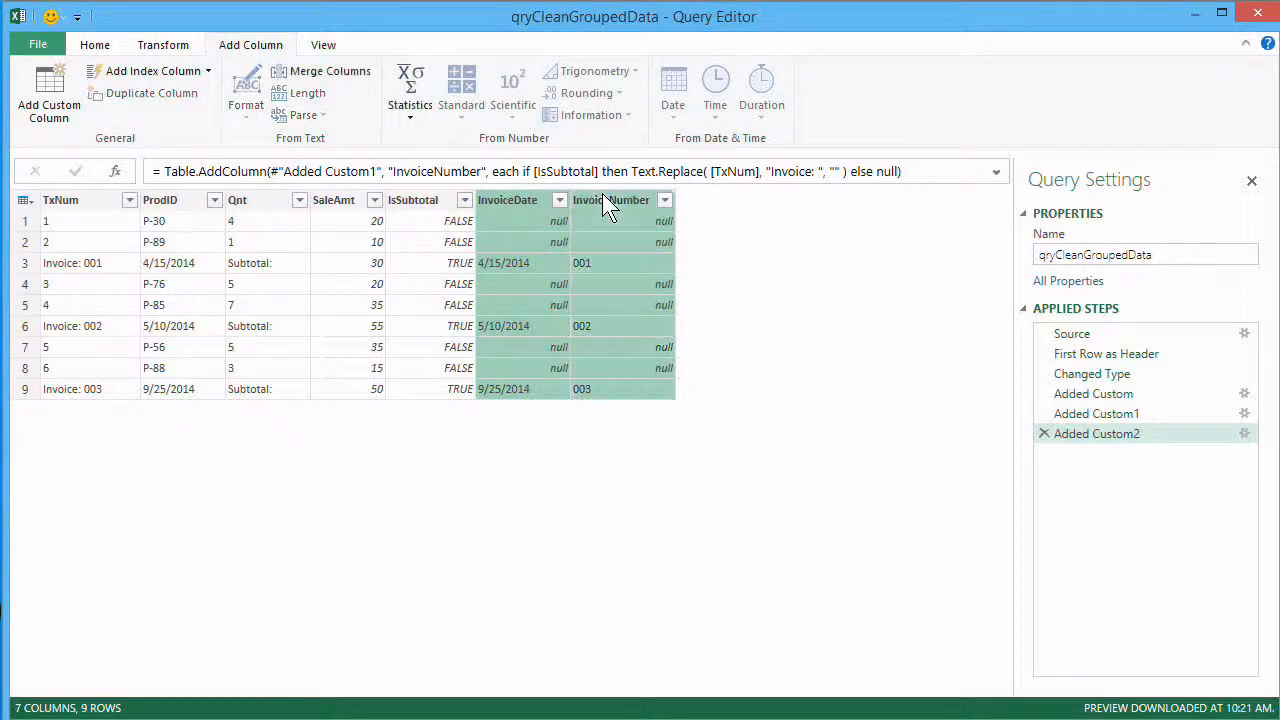
click(175, 48)
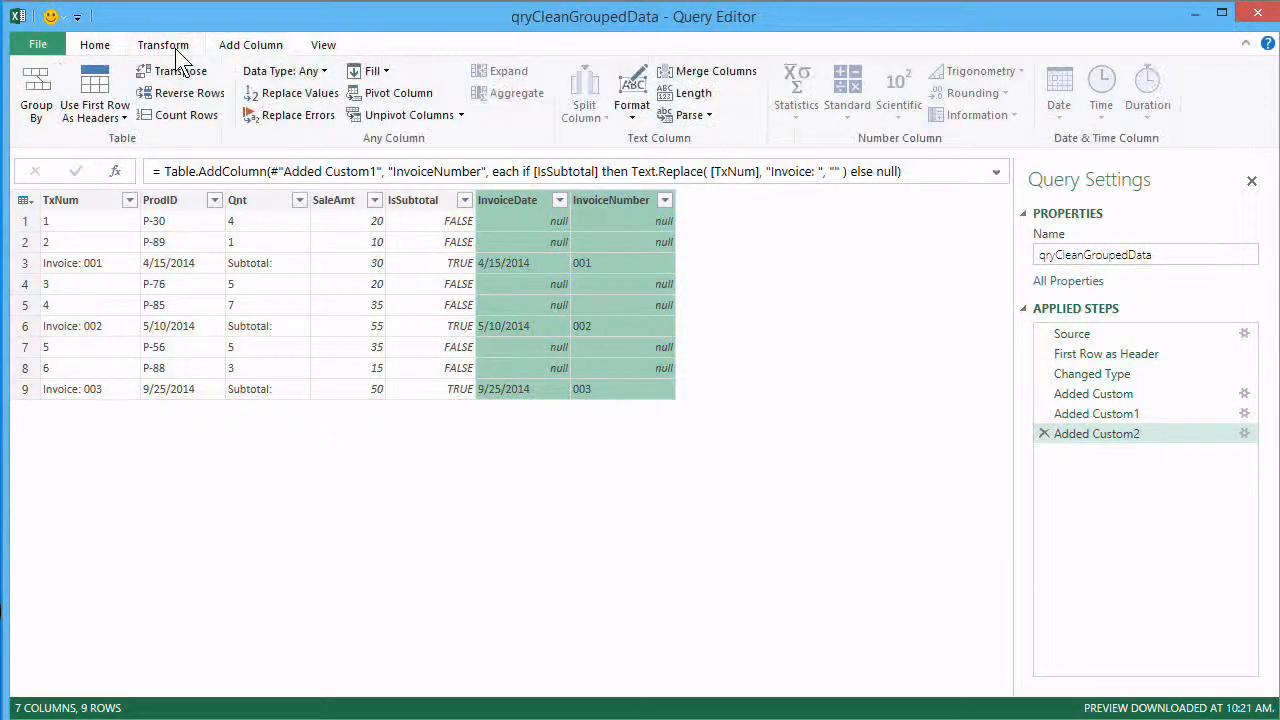
click(390, 73)
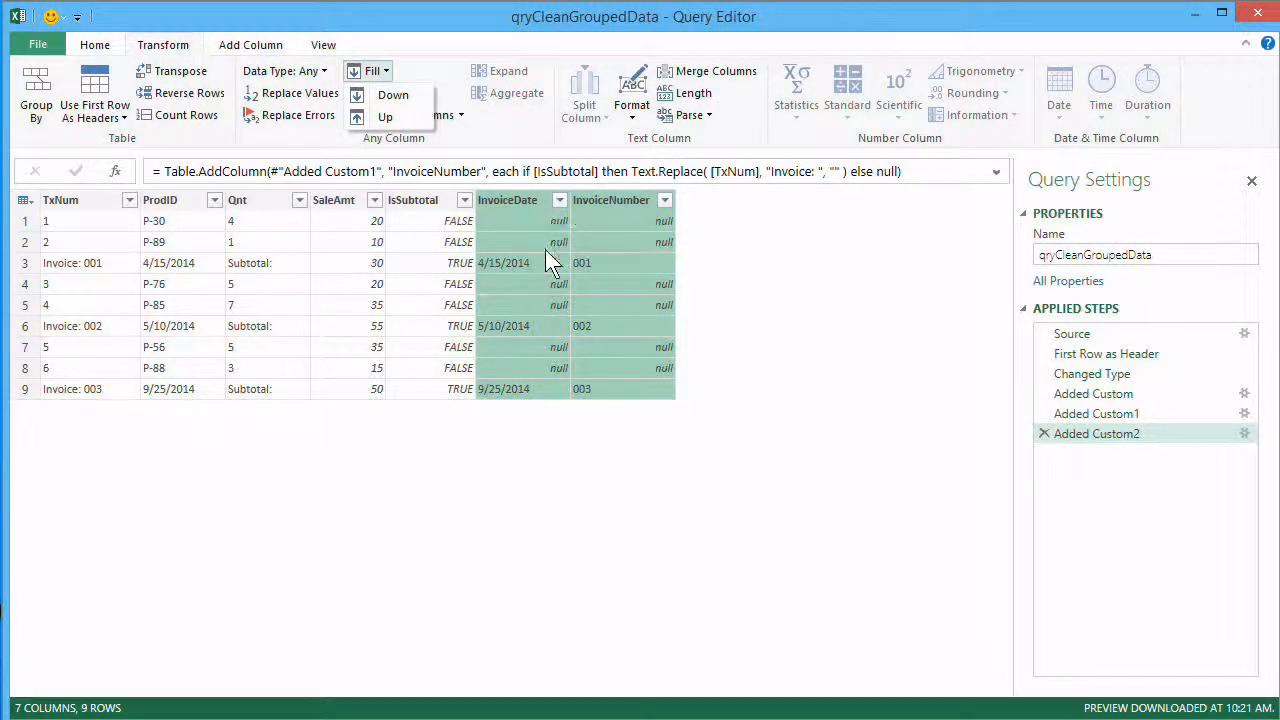
click(416, 120)
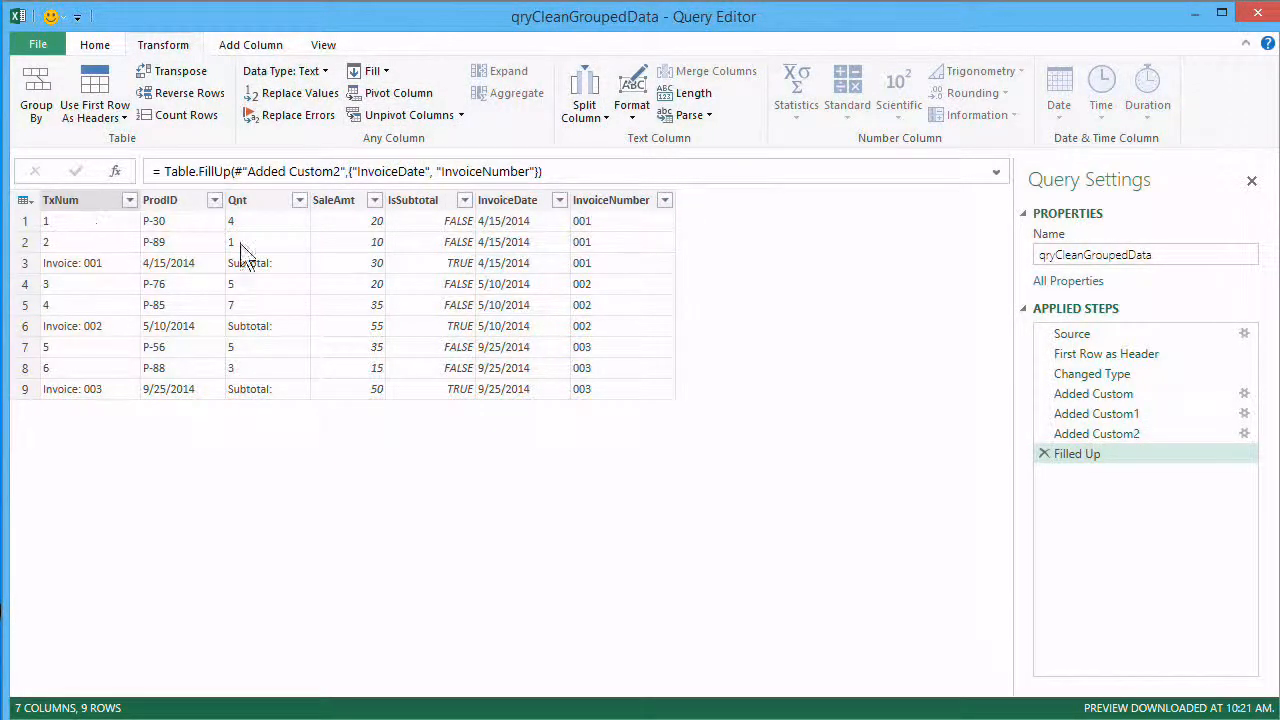
- Filter the IsSubtotal column to exclude the TRUE rows
click(465, 203)
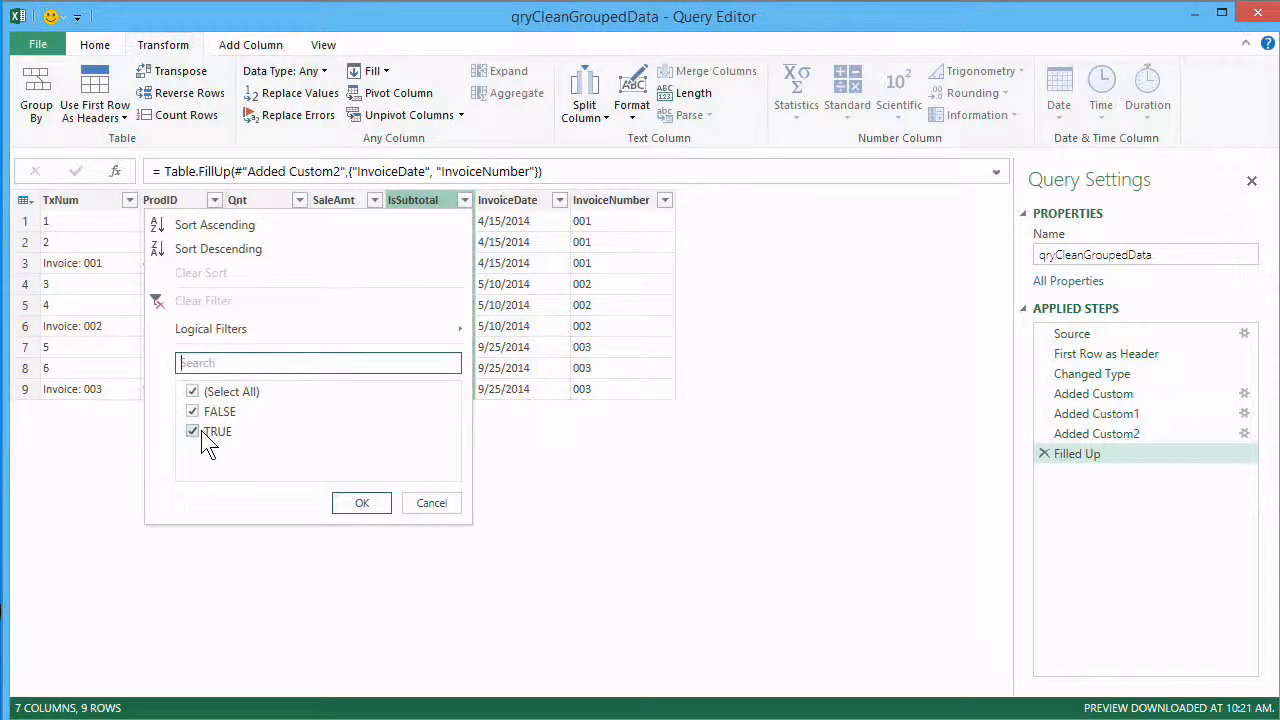
click(205, 440)
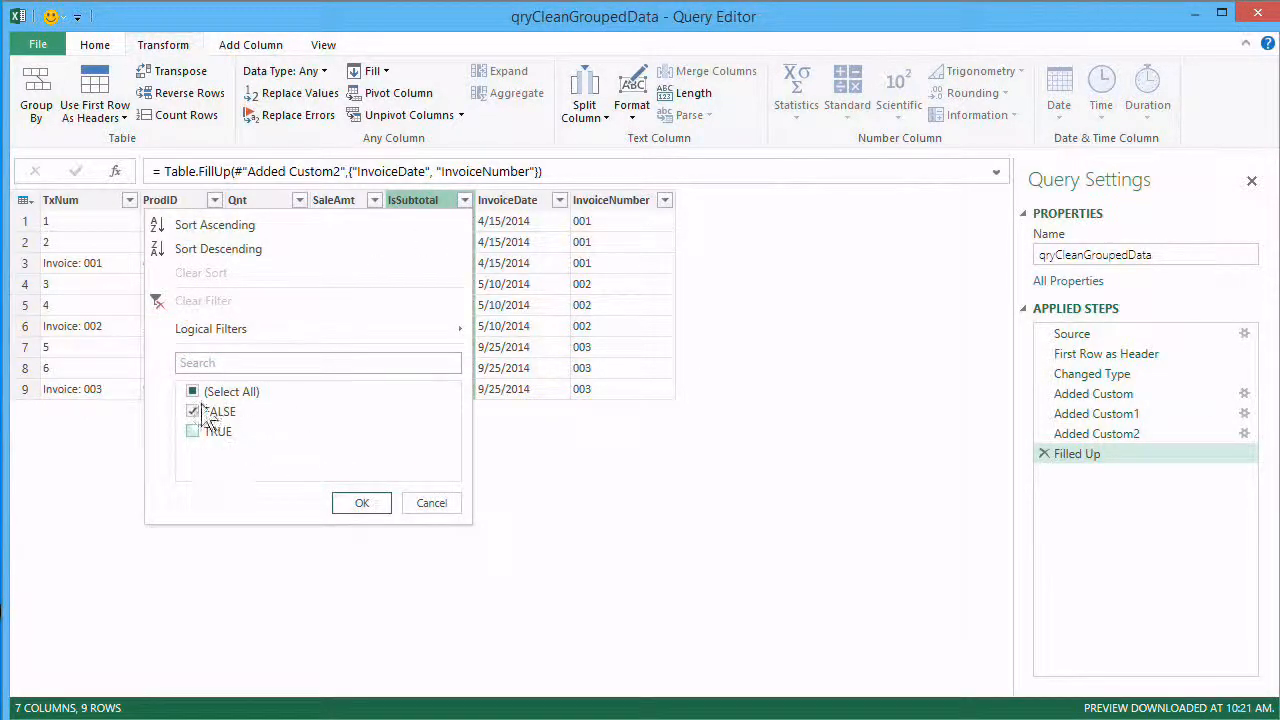
click(362, 503)
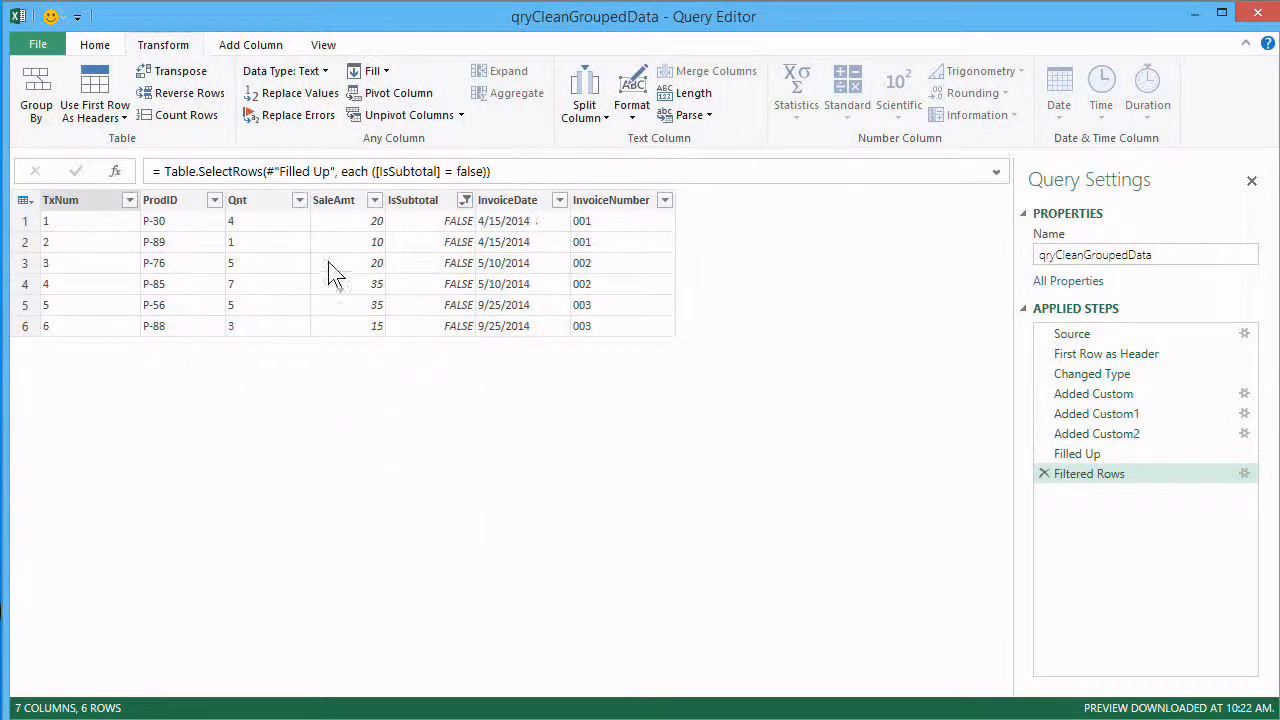
- Remove the IsSubtotal column from the query
right_click(408, 205)
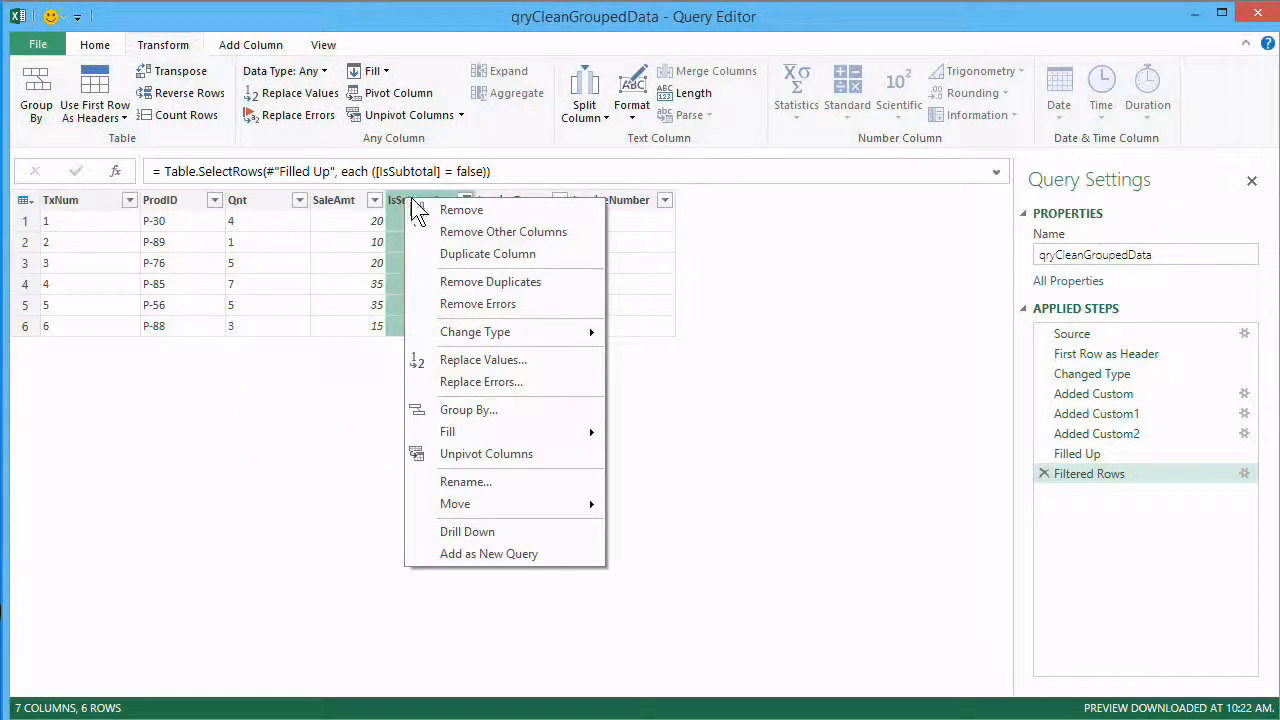
click(317, 380)
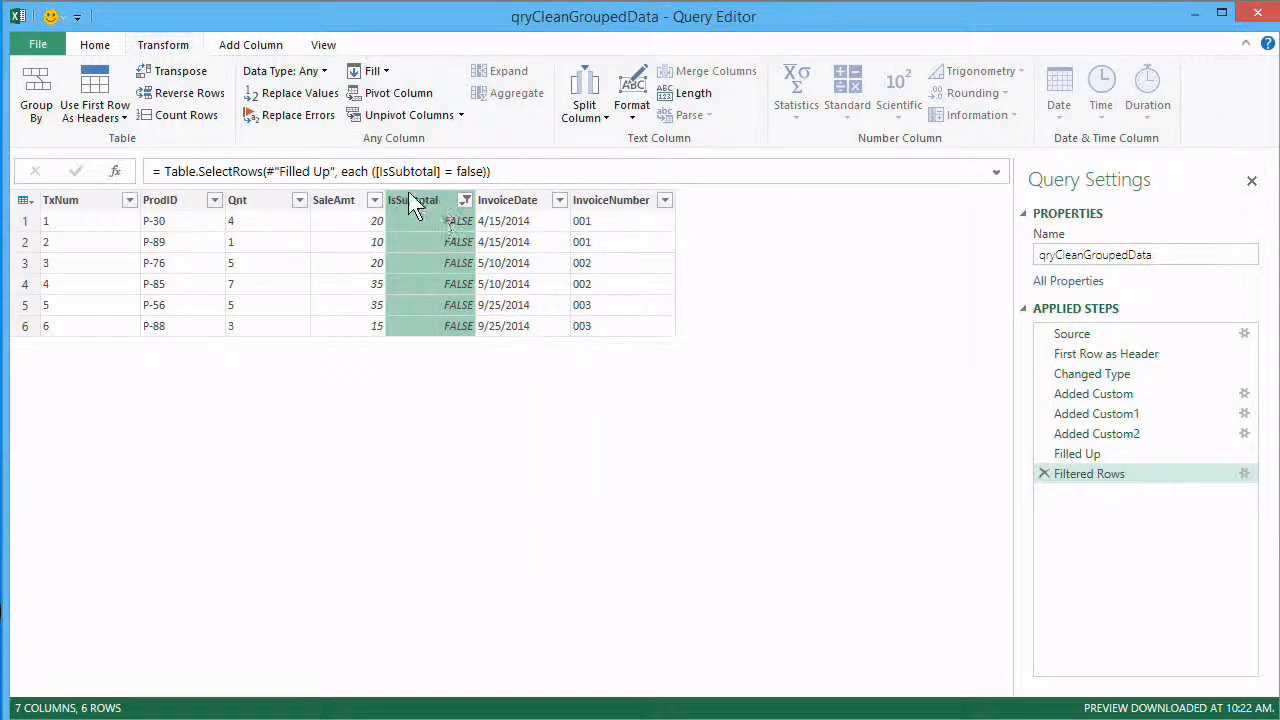
right_click(420, 199)
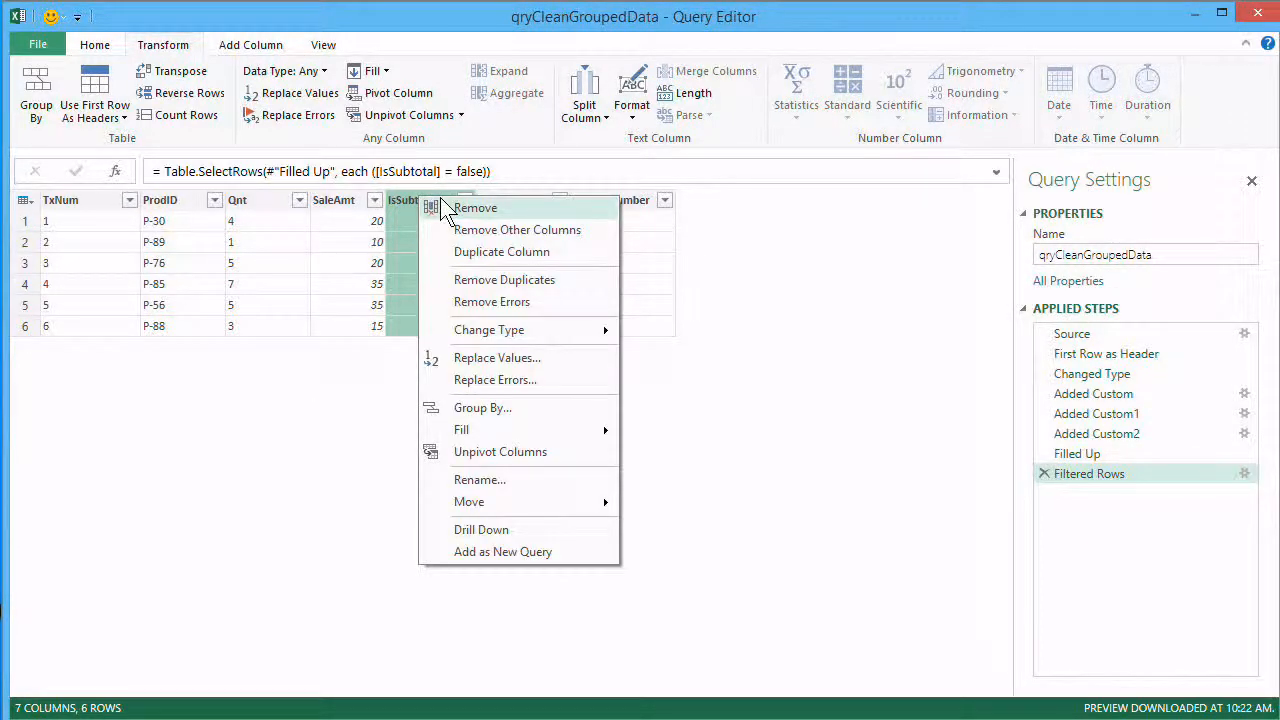
click(475, 208)
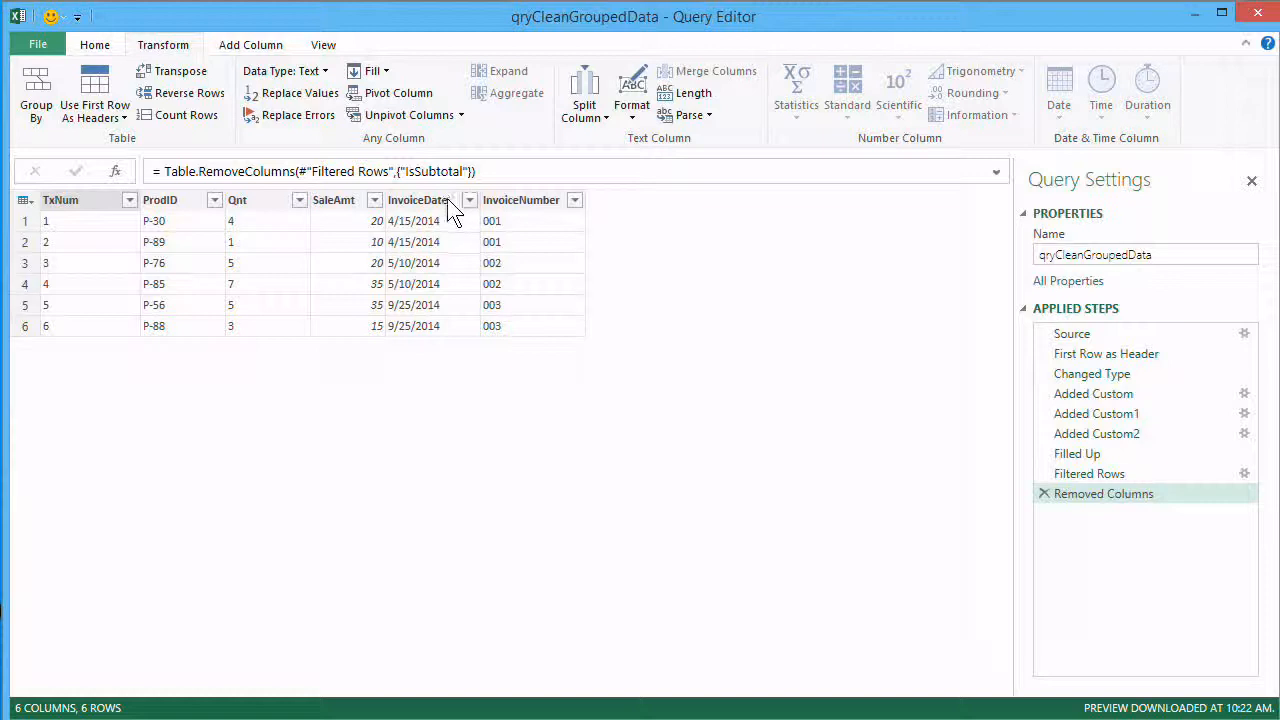
- Close the query editor and load the cleaned query results into the workbook
click(92, 46)
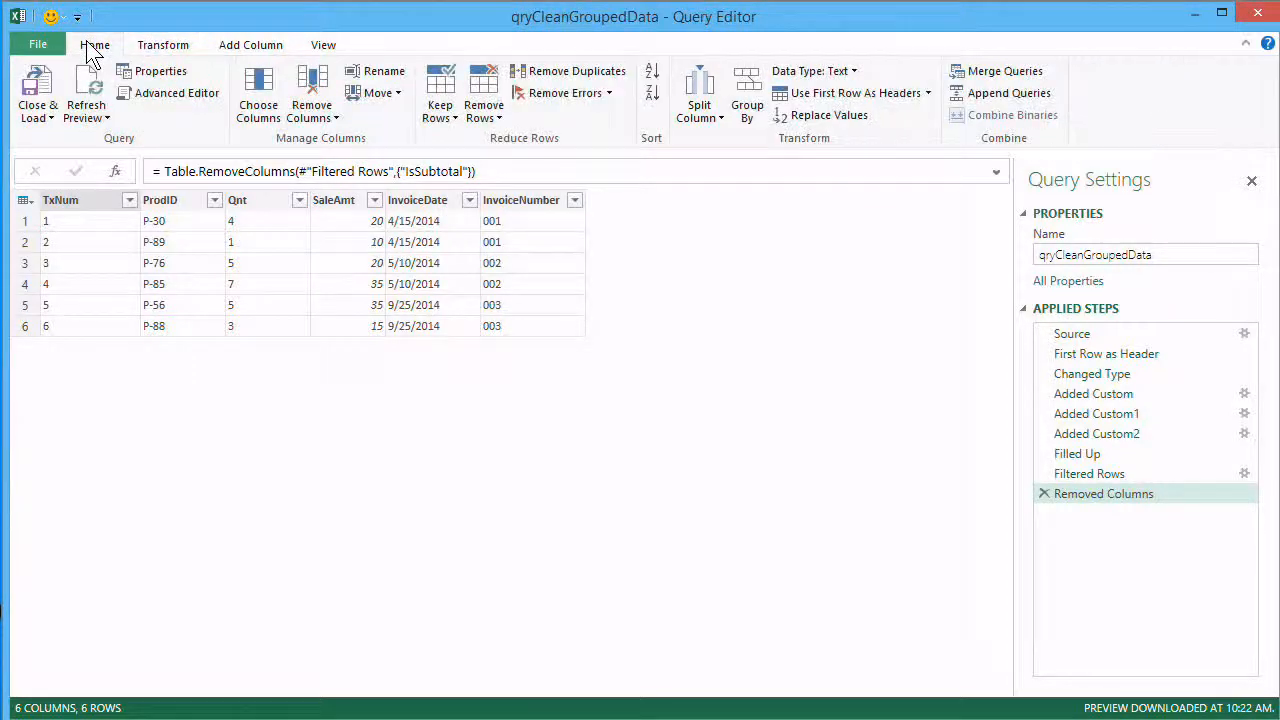
click(38, 90)
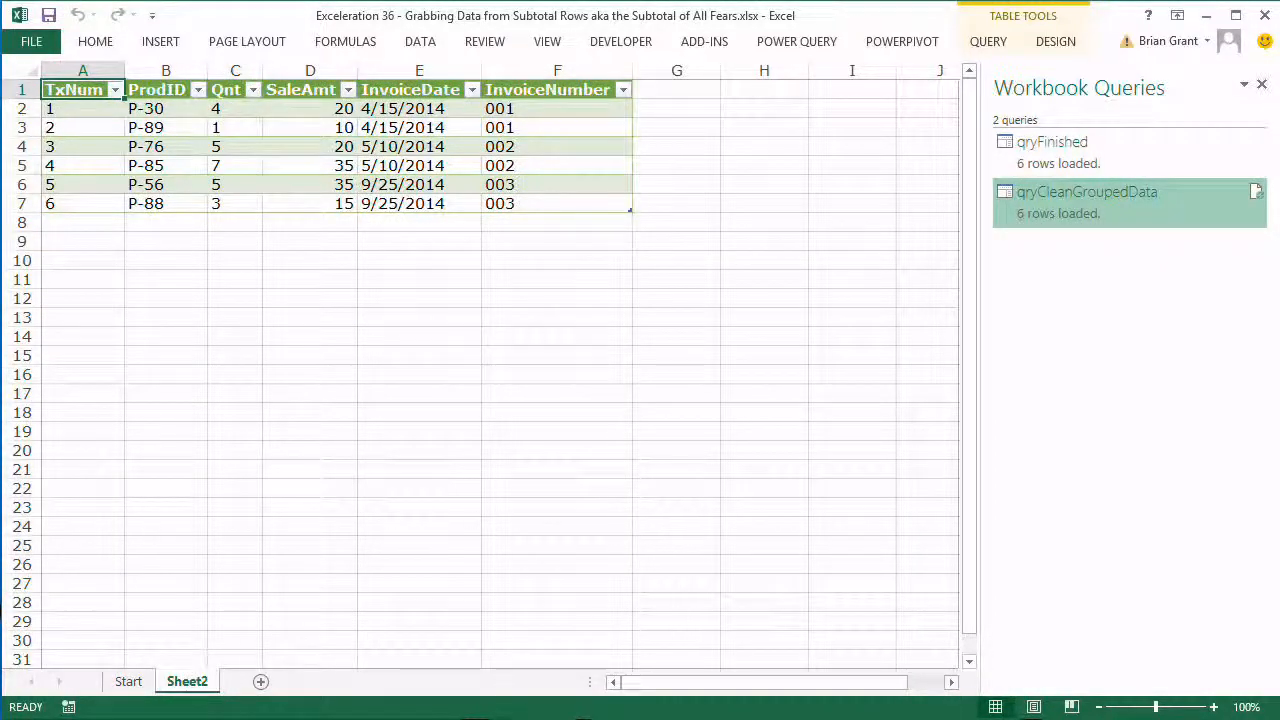
click(419, 317)
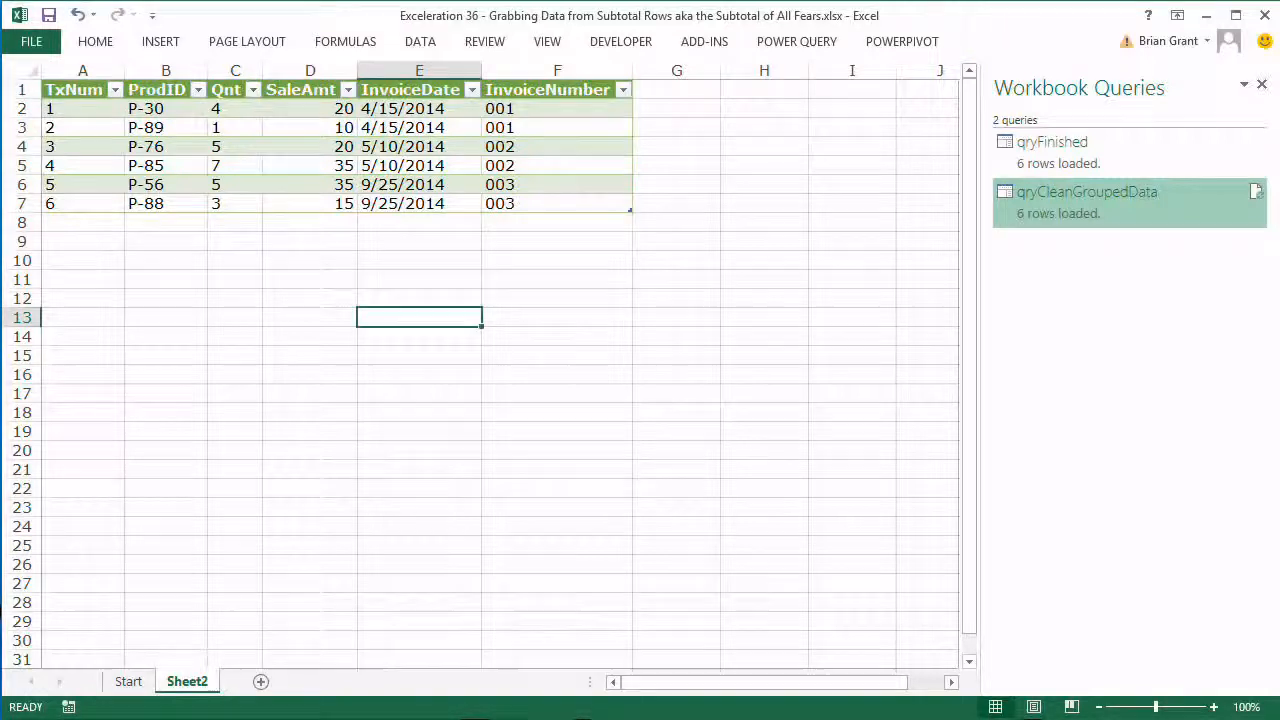
click(431, 258)
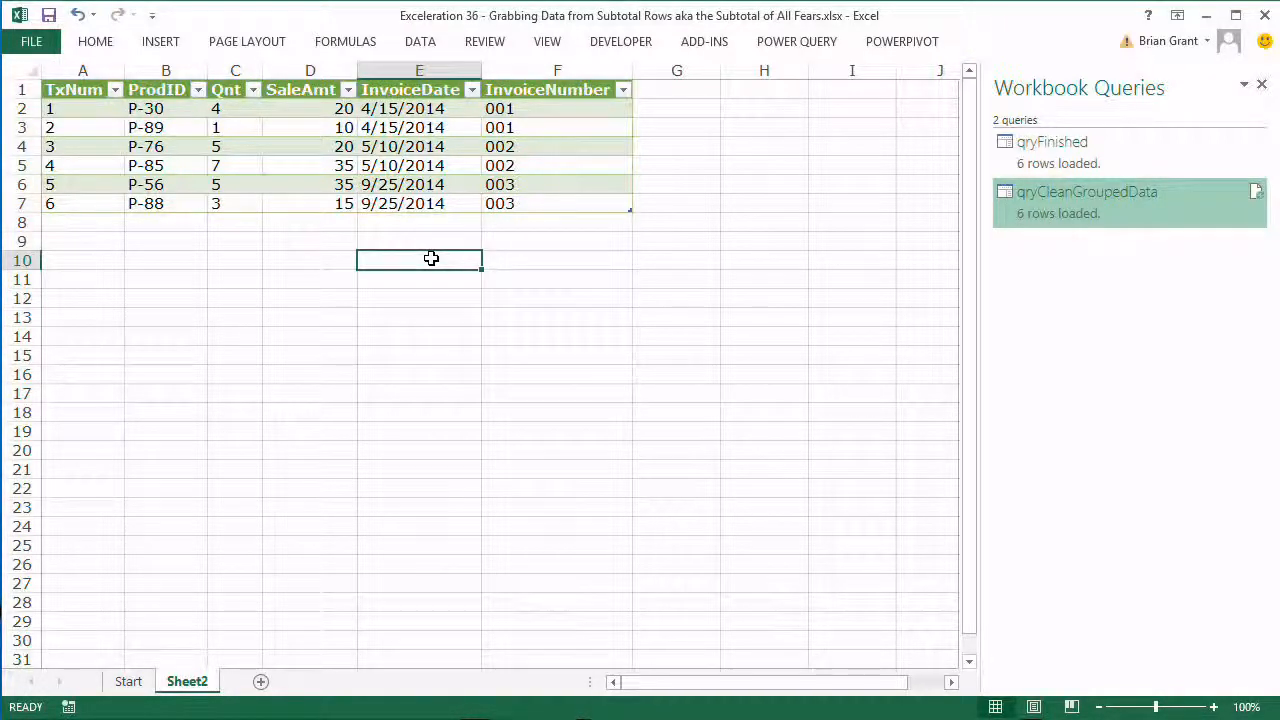
- Test whether the invoice date in E2 is text with an ISTEXT formula in E9, and clear the test cell
click(392, 240)
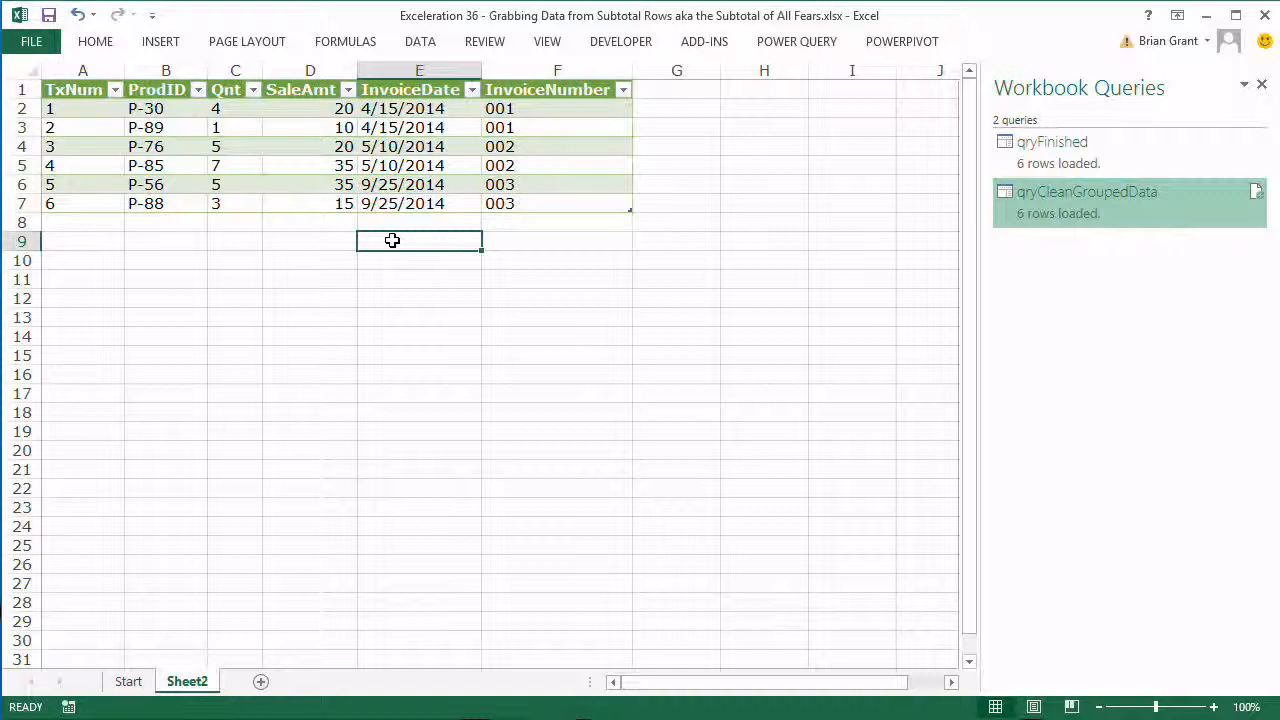
text(=)
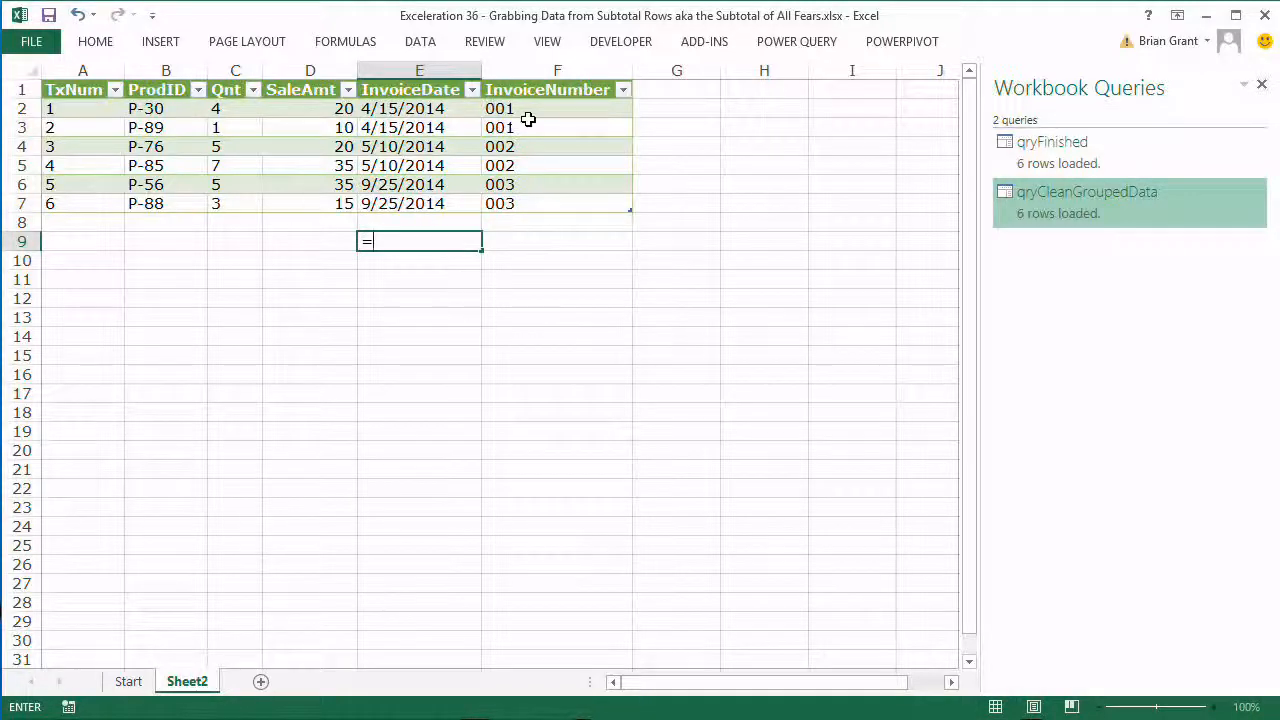
text(te)
key(BackSpace)
key(BackSpace)
text(iste)
key(Tab)
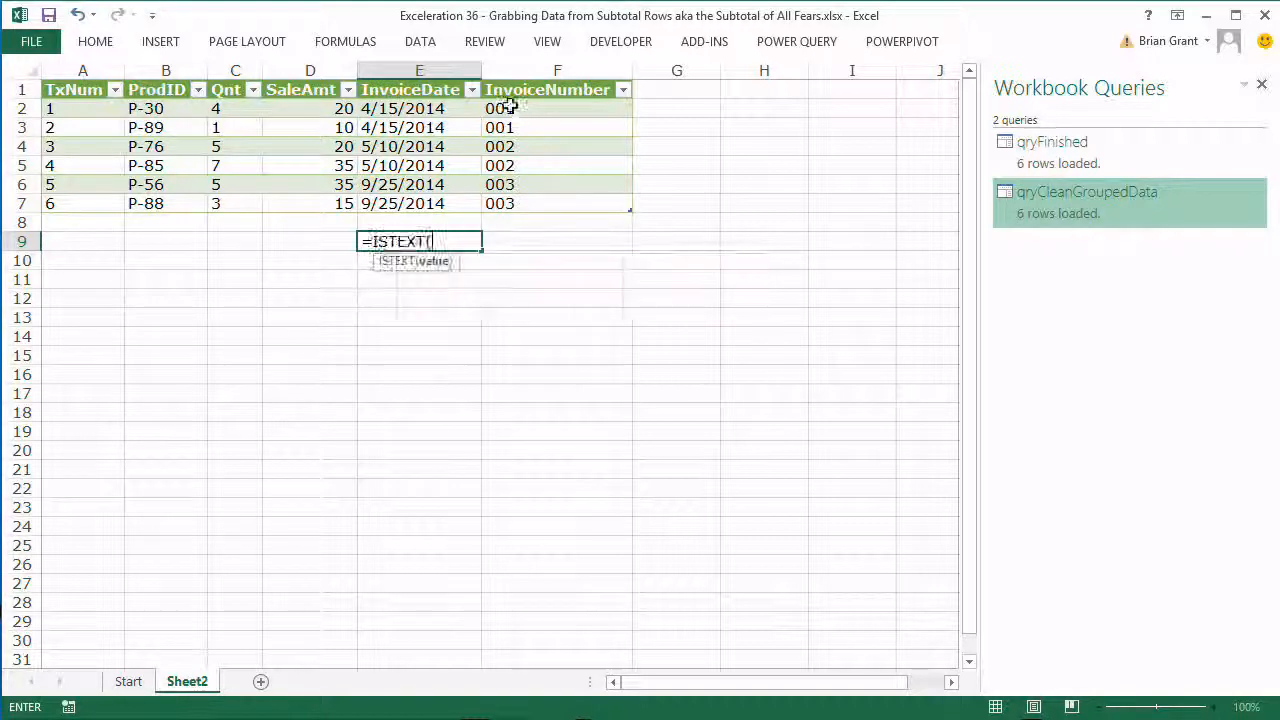
click(400, 115)
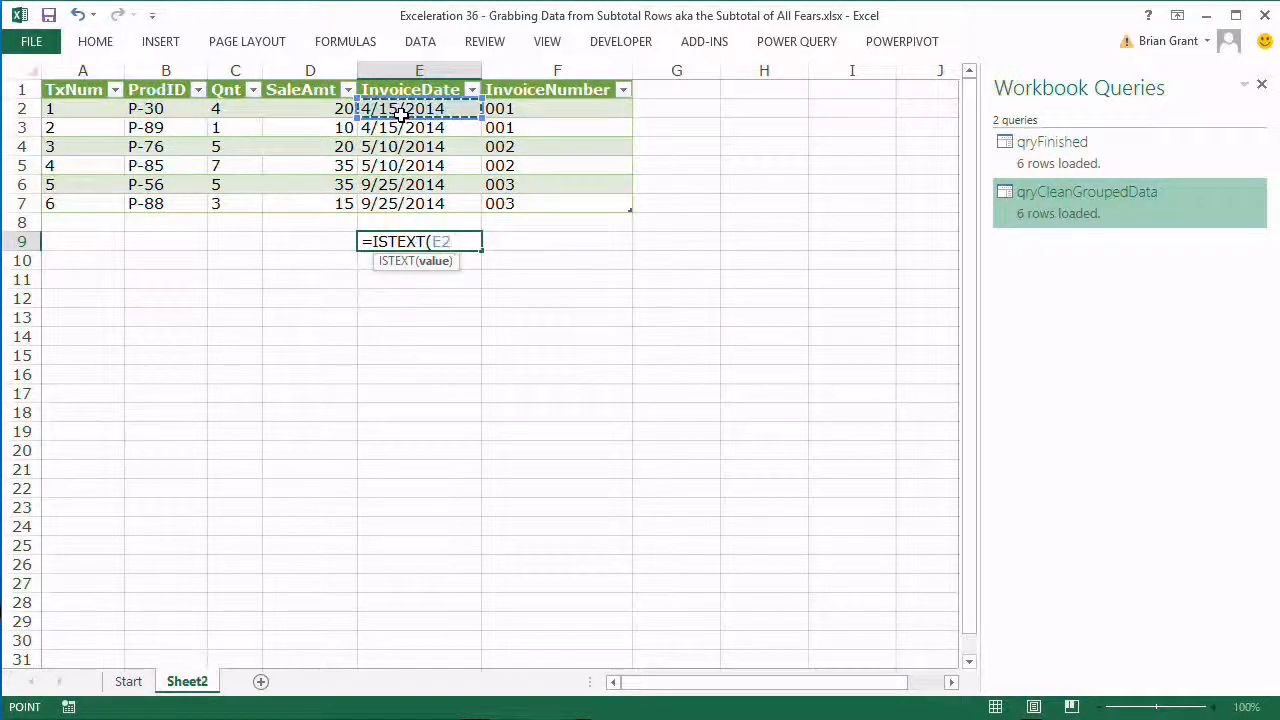
key(Return)
click(419, 243)
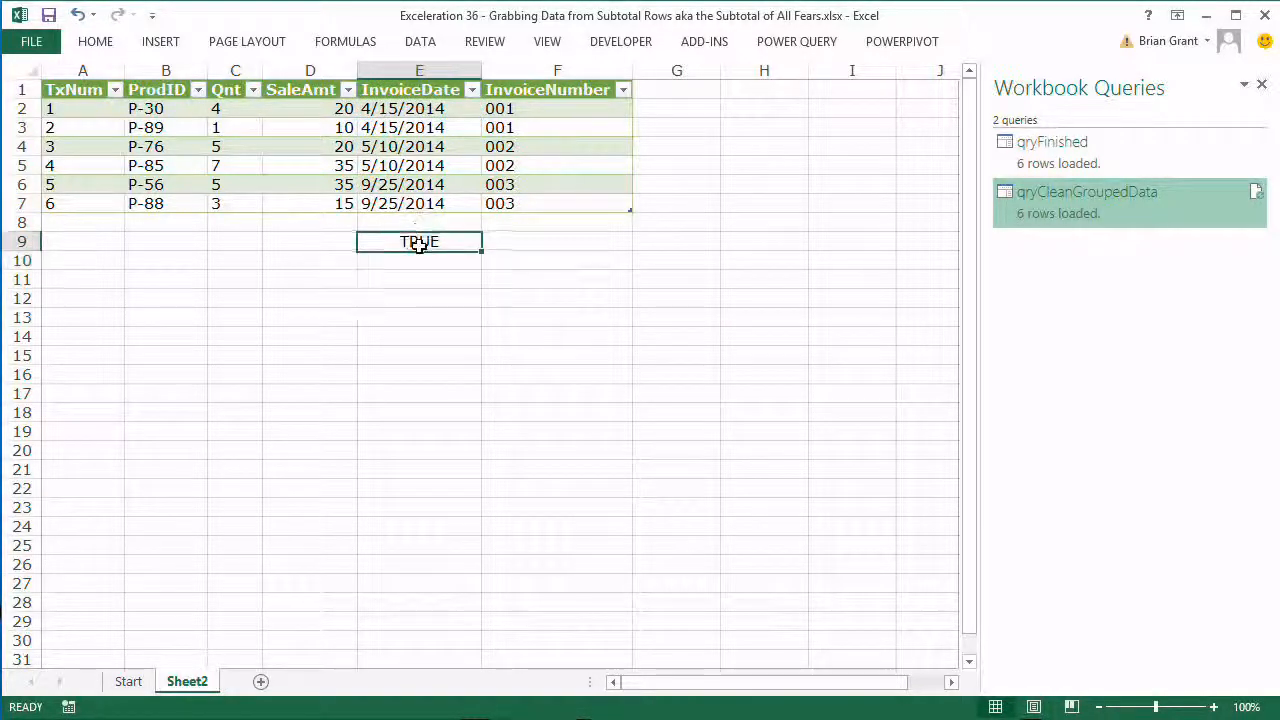
key(Delete)
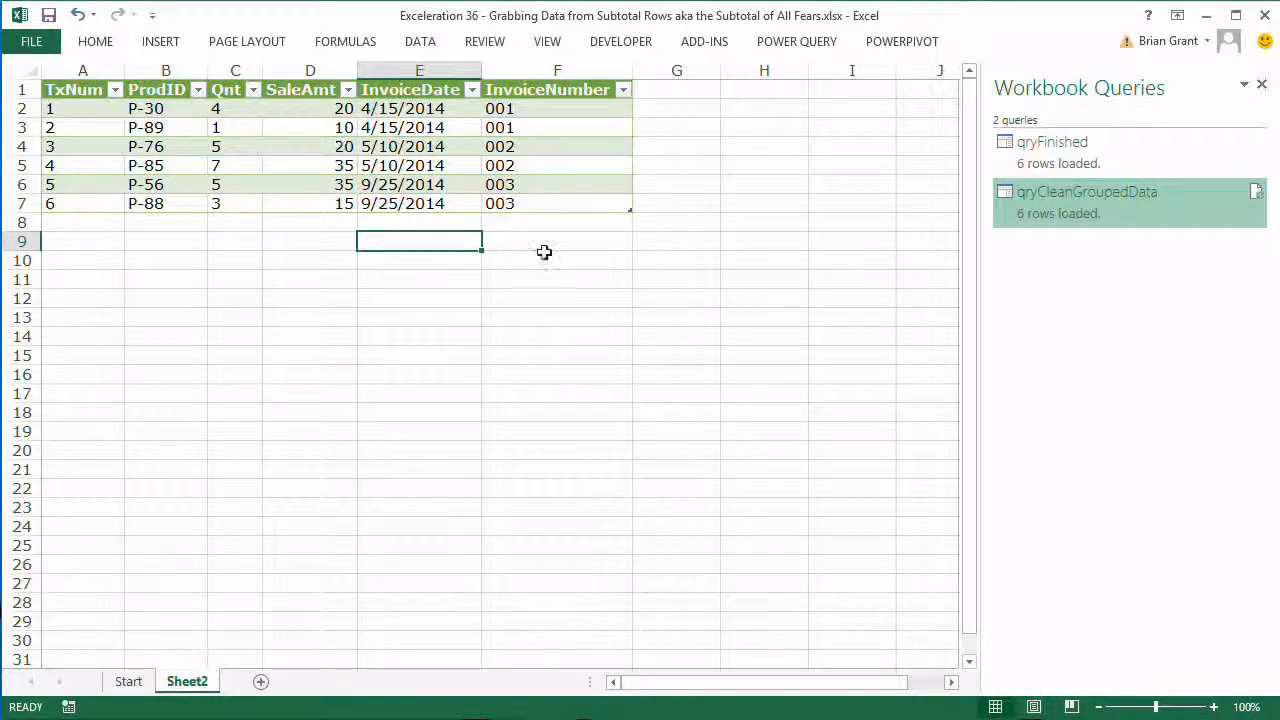
- Edit qryCleanGroupedData to change the InvoiceDate column's type to Date, and reload it to the worksheet
right_click(1055, 209)
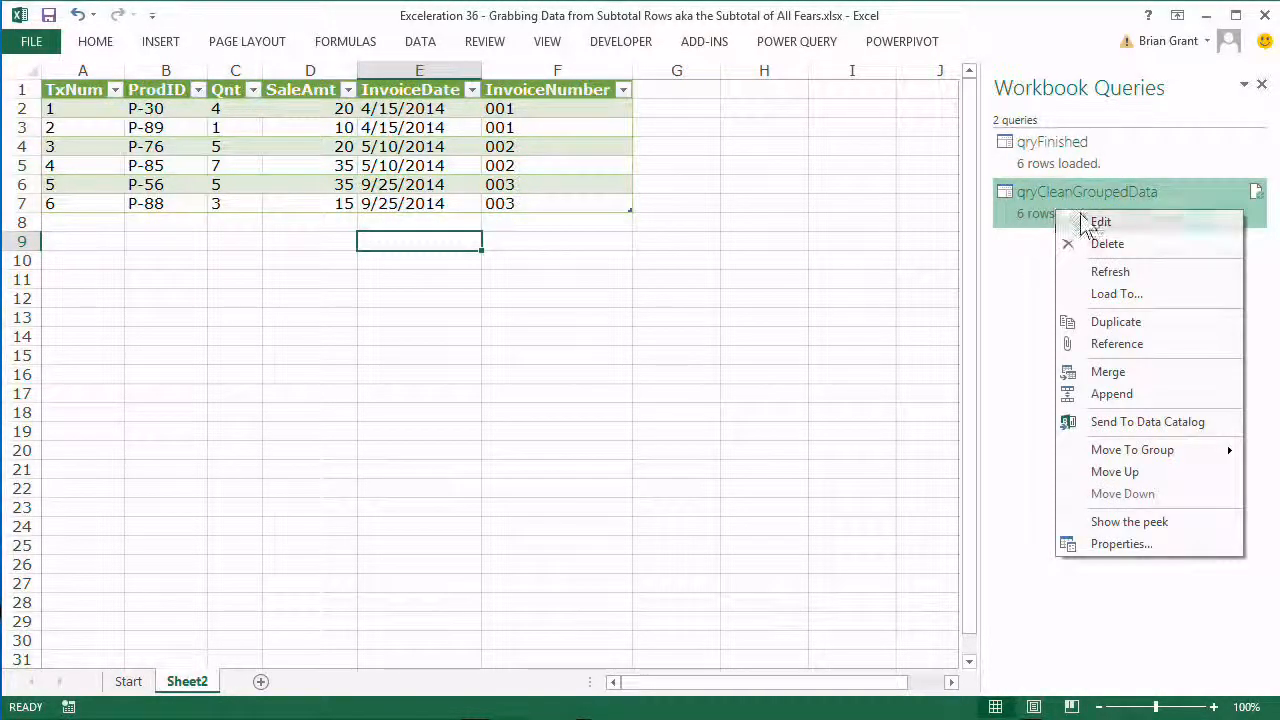
click(1090, 219)
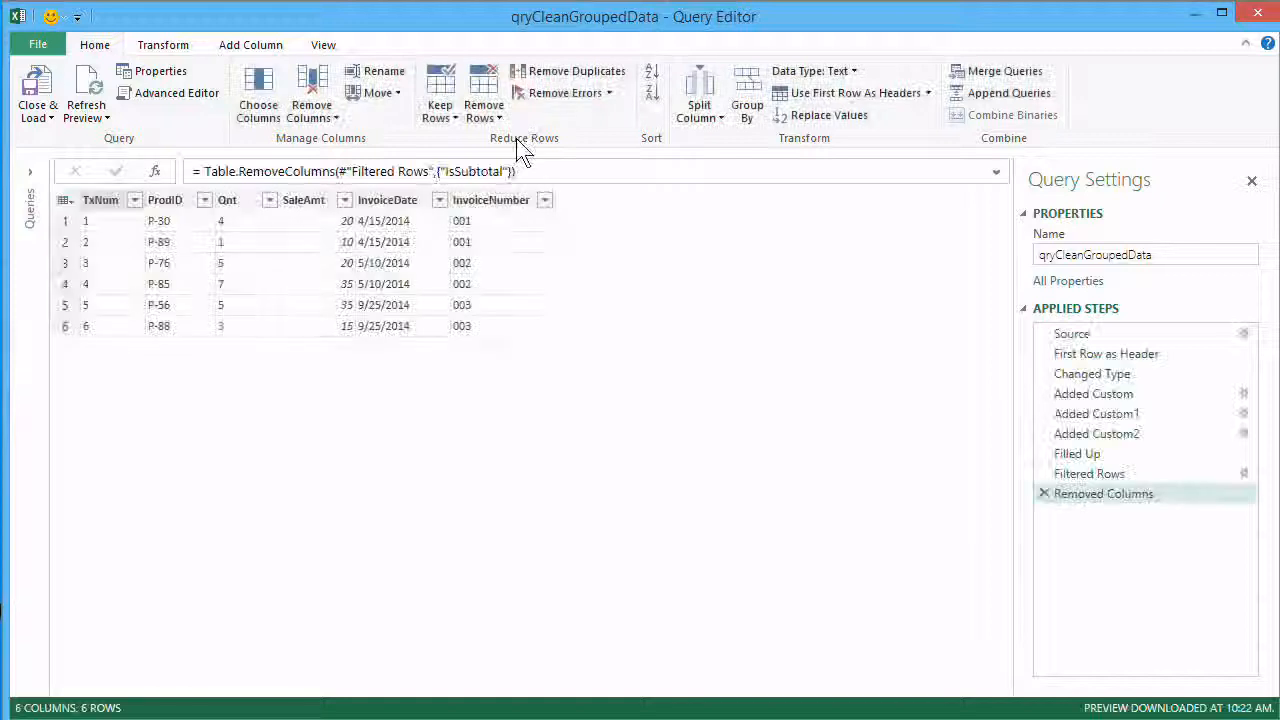
click(405, 198)
right_click(409, 204)
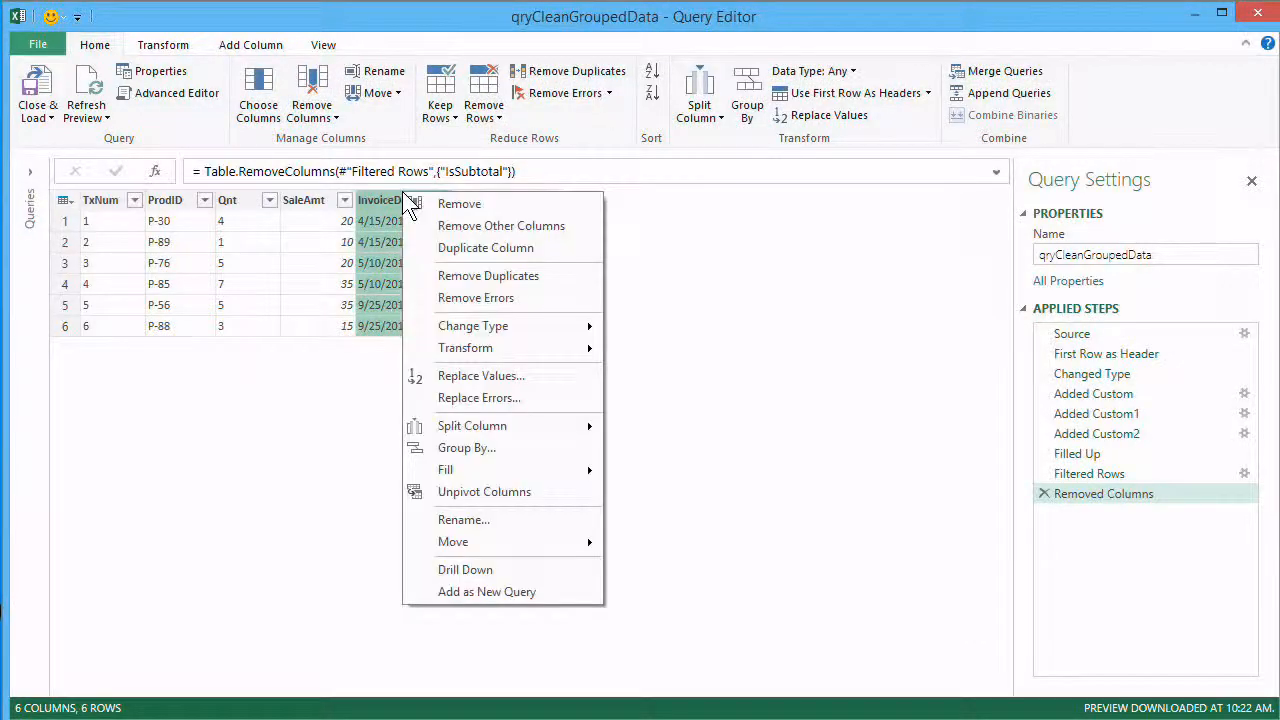
mouse_move(470, 326)
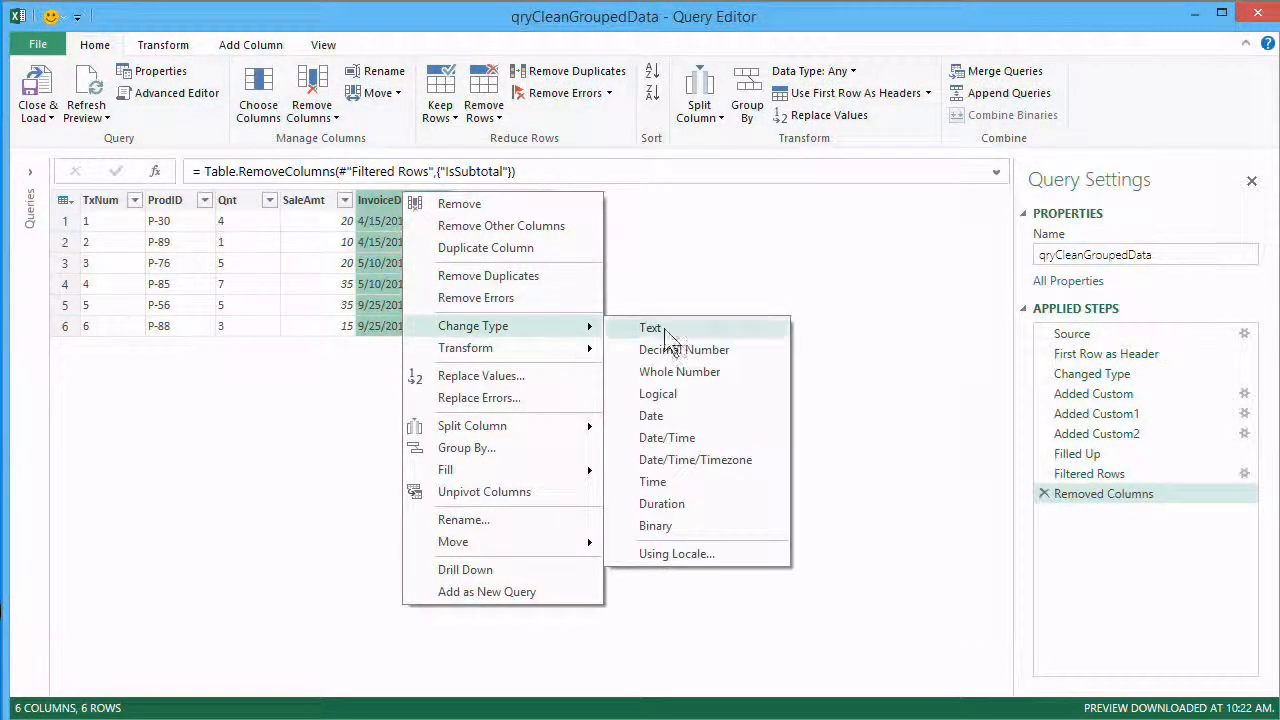
click(701, 416)
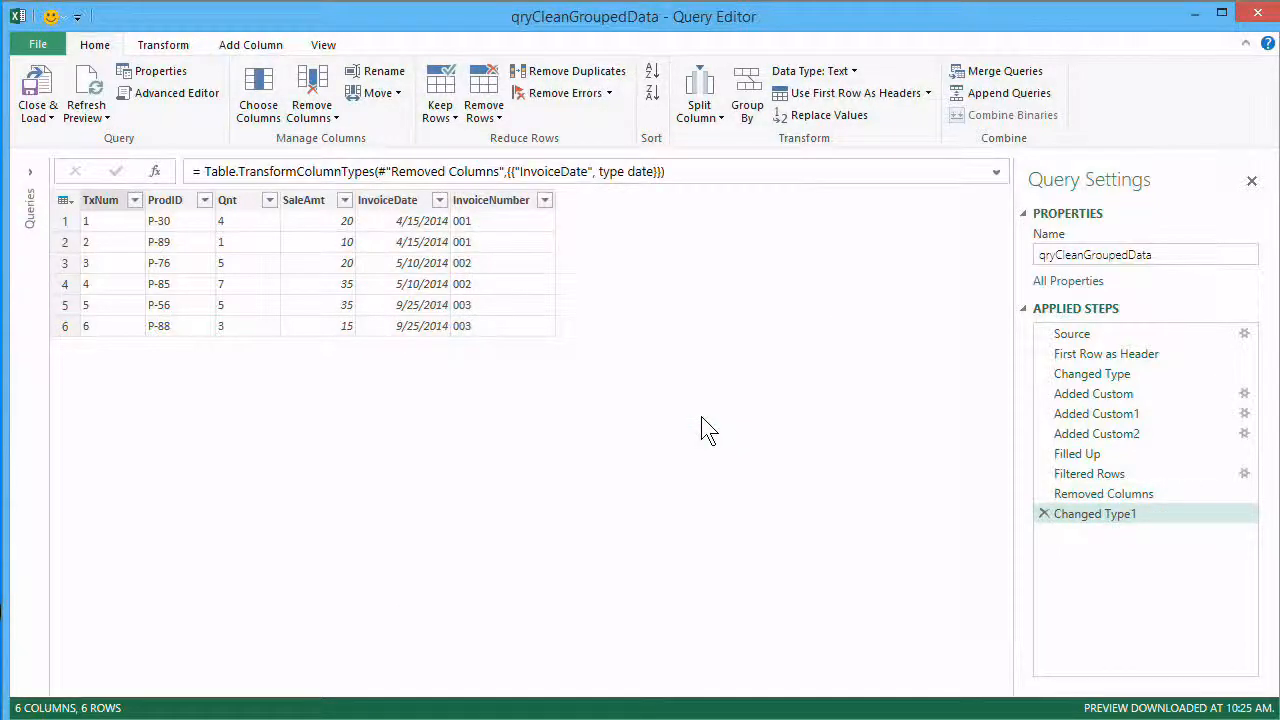
click(38, 92)
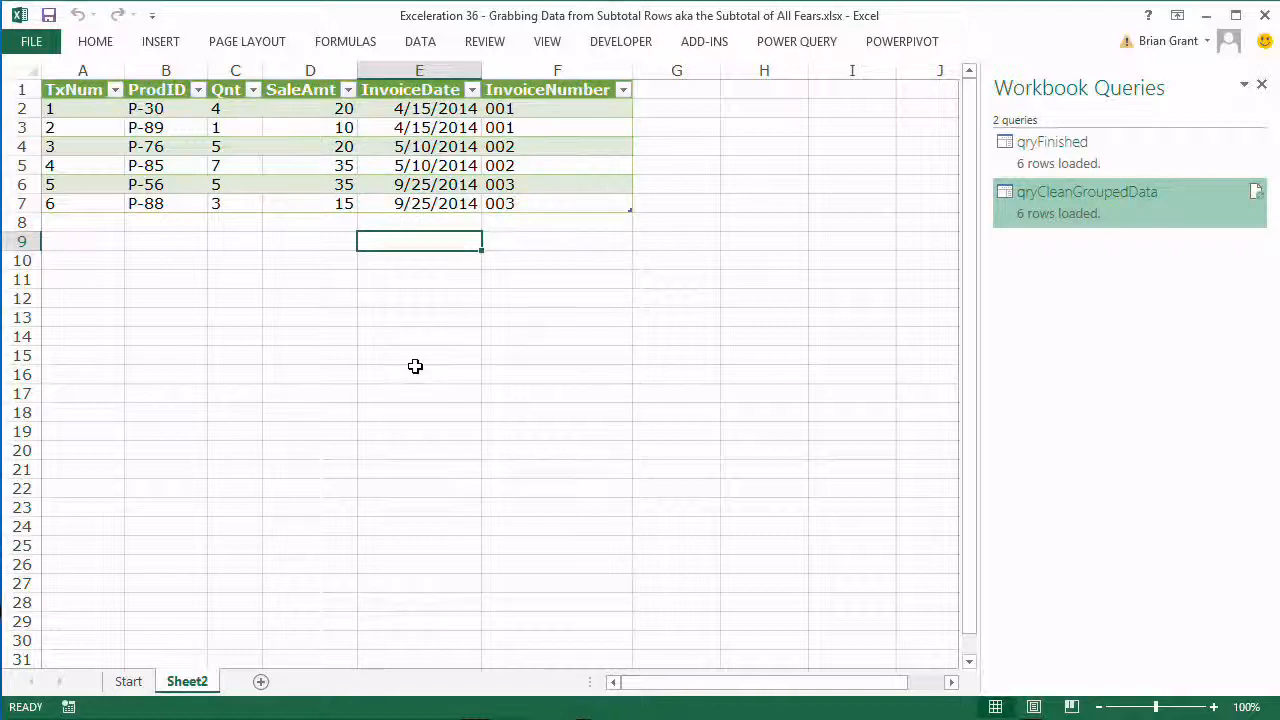
- Check the invoice date in E7 with an ISTEXT formula in E9, and clear the formula
text(=iste)
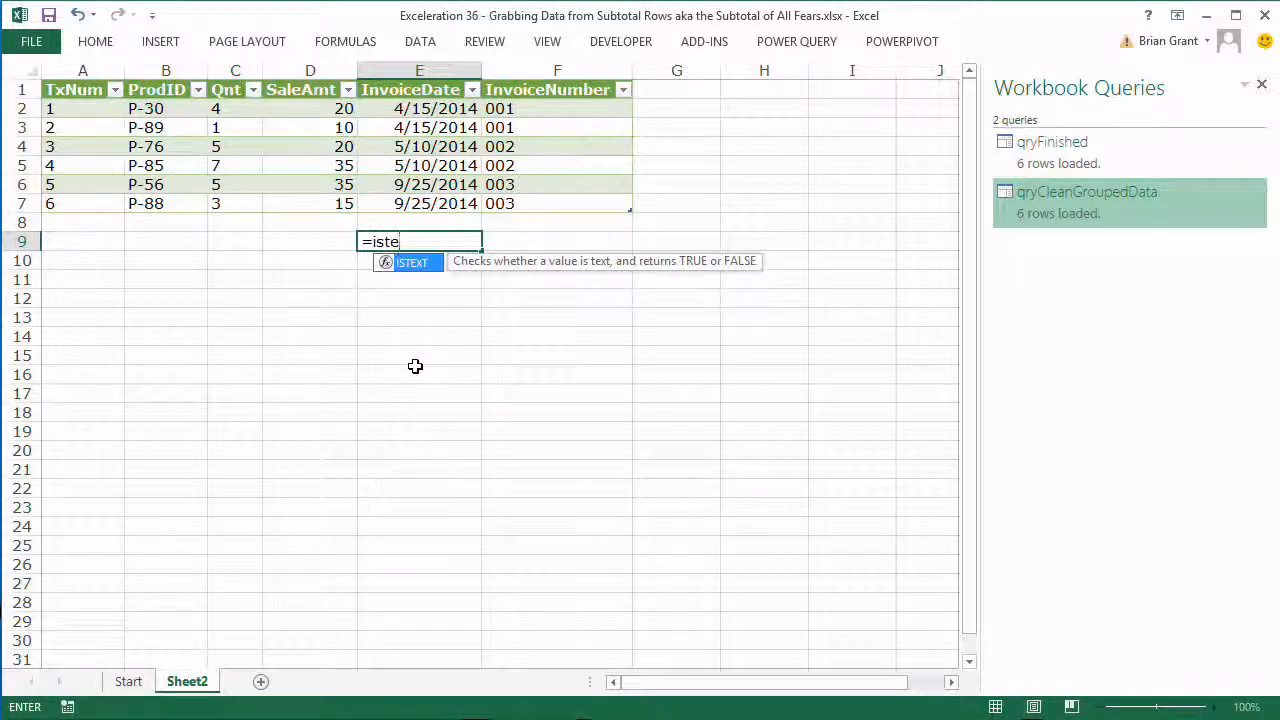
key(Tab)
click(459, 203)
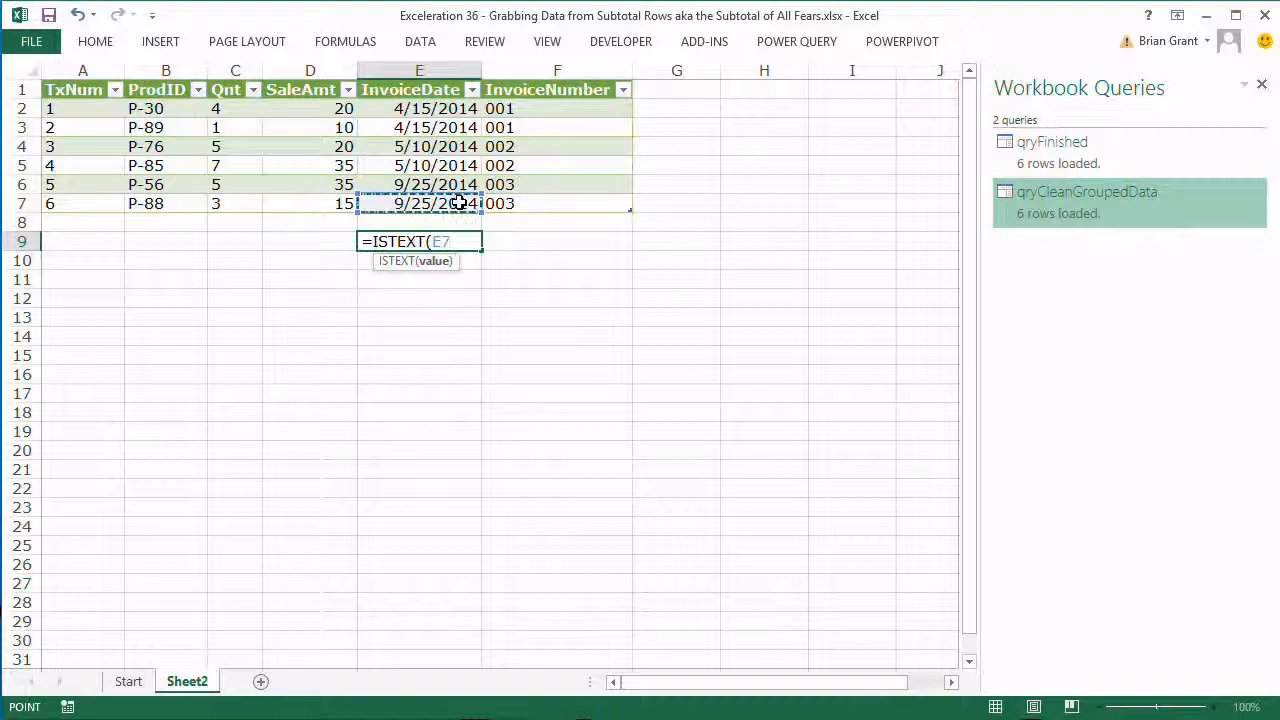
key(Return)
key(Up)
key(Delete)
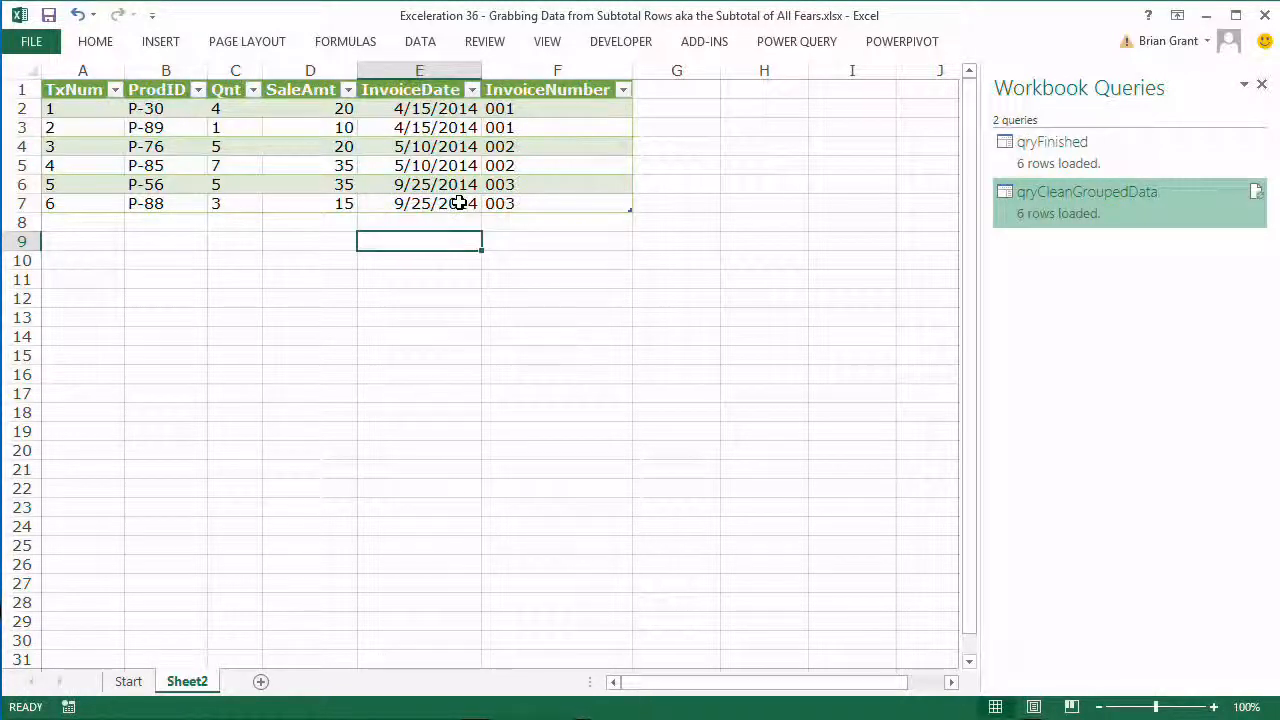